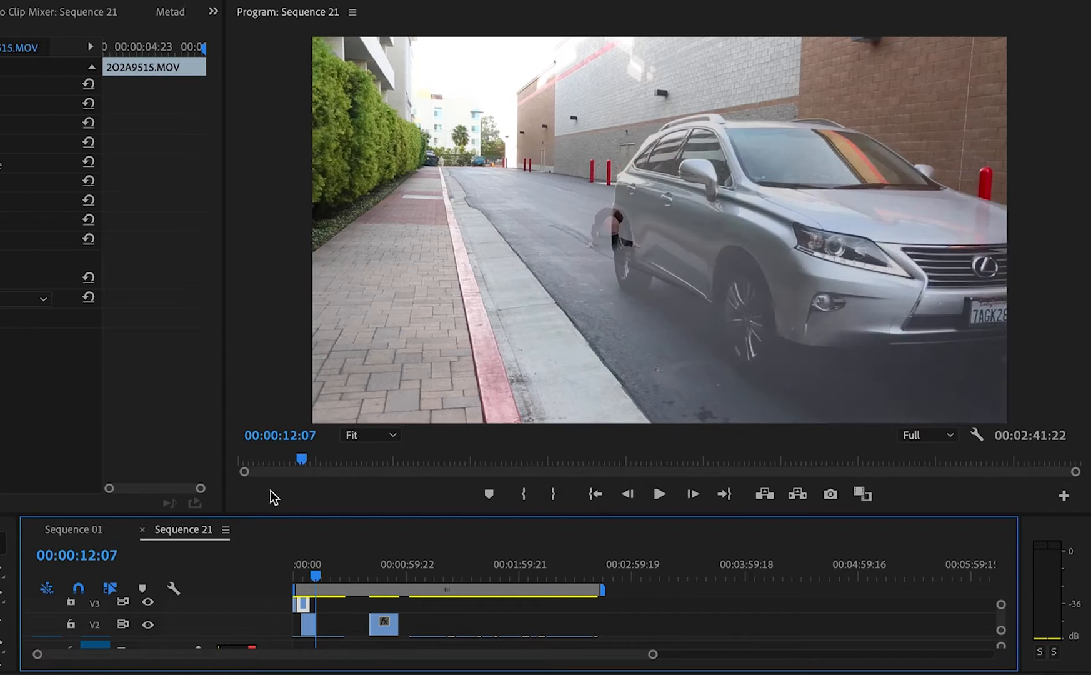
Insert a frame hold segment in the 2O2A9512.MOV clip at 00:01:52:18 and move the held frame earlier on V1
{"action": "left_click", "coordinate": [316, 582]}
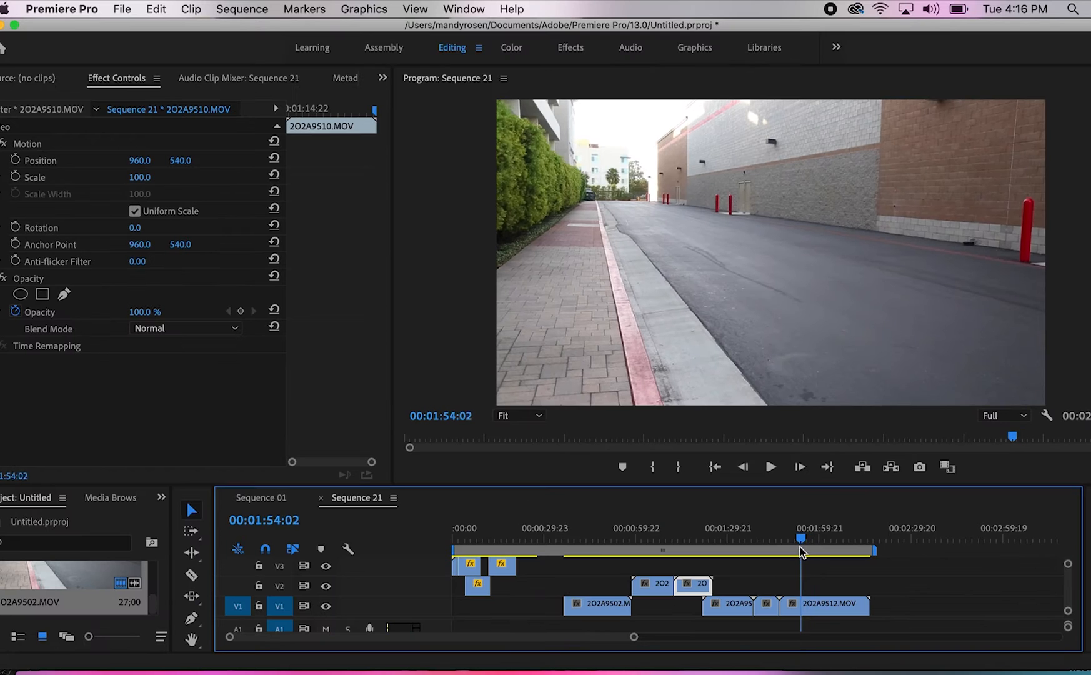
{"action": "left_click", "coordinate": [797, 548]}
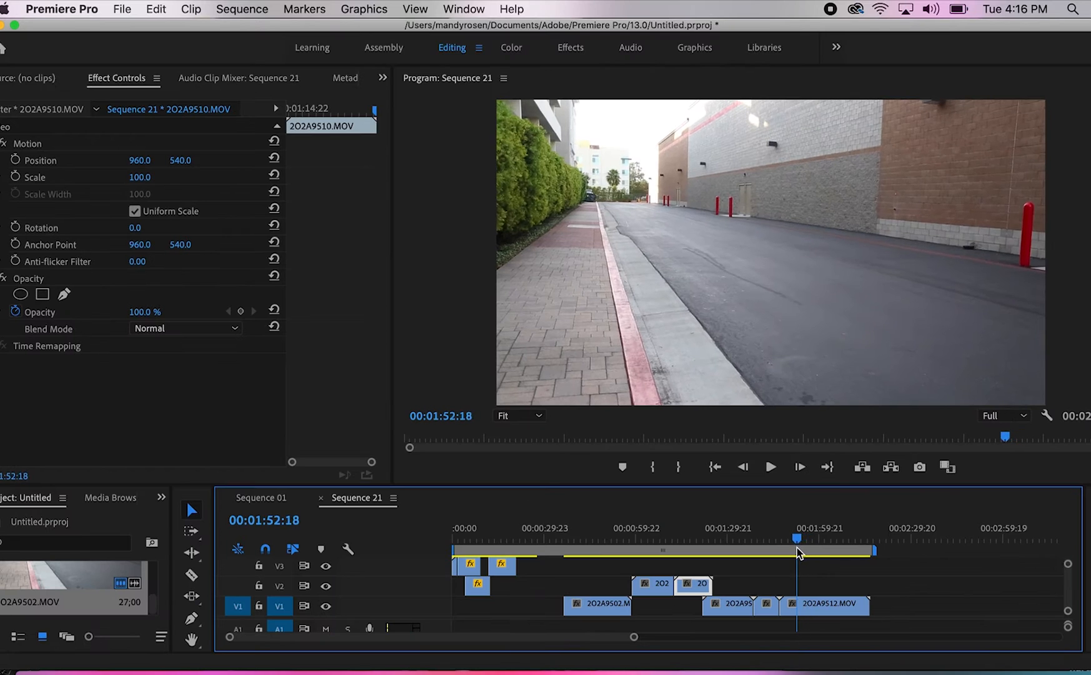
{"action": "left_click", "coordinate": [793, 604]}
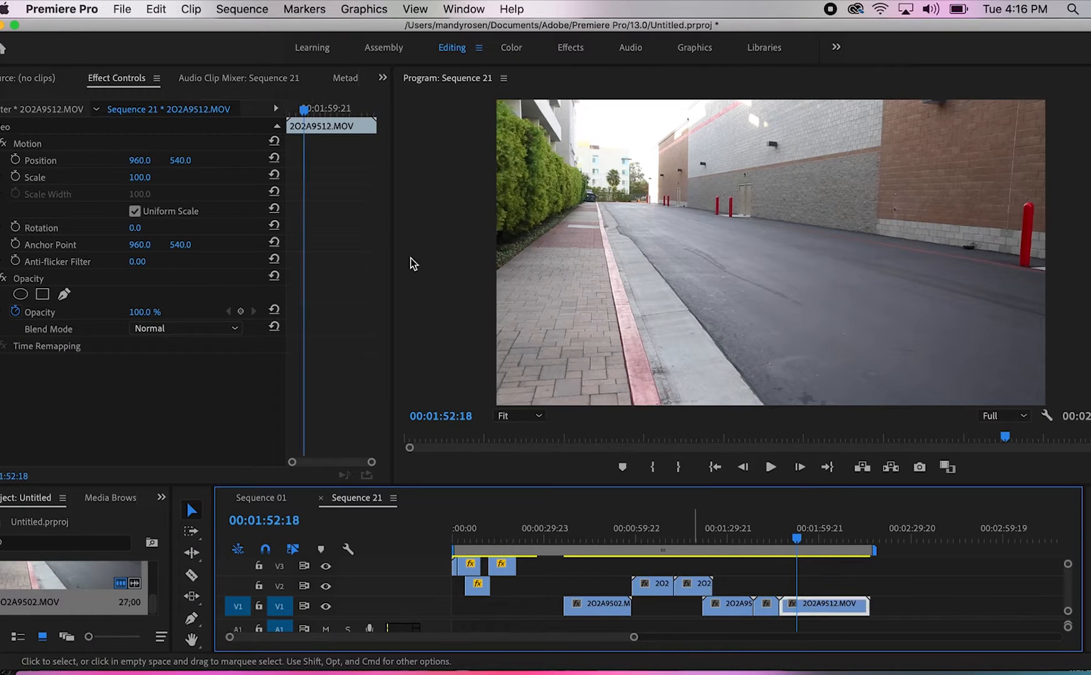
{"action": "left_click", "coordinate": [193, 8]}
{"action": "mouse_move", "coordinate": [307, 139]}
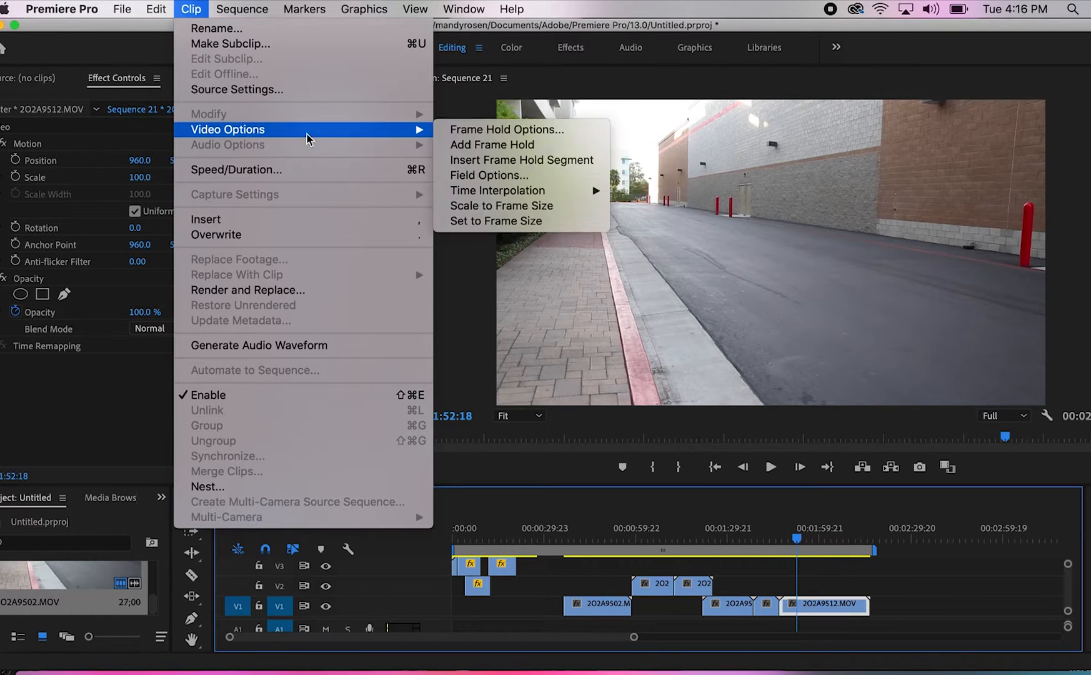
{"action": "left_click", "coordinate": [522, 159]}
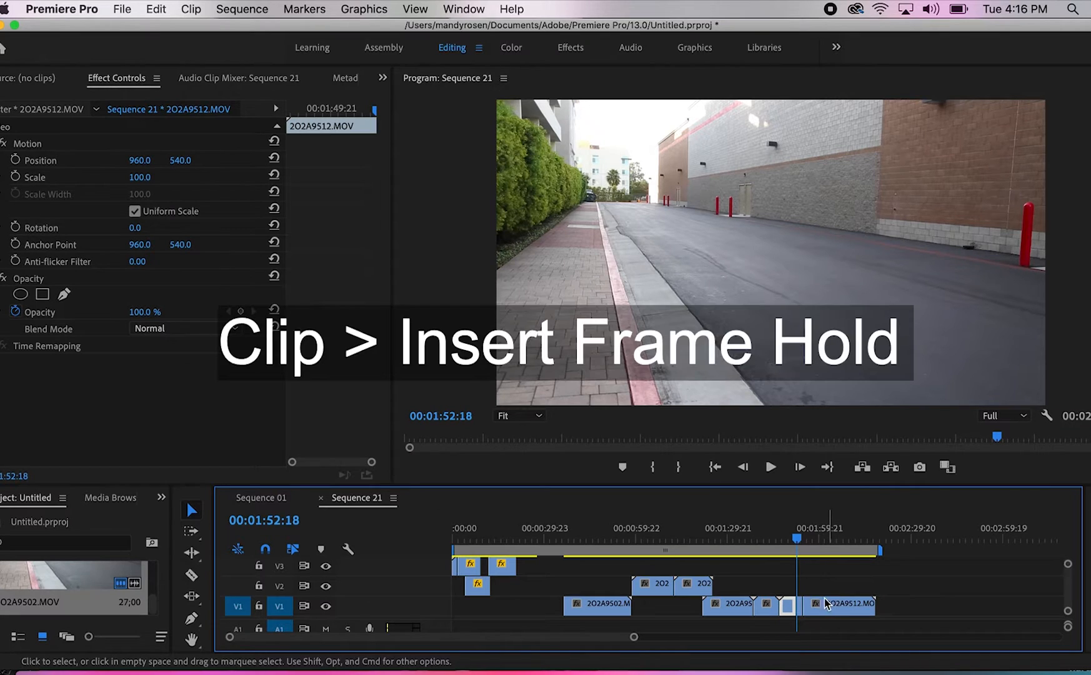
{"action": "left_click_drag", "start_coordinate": [787, 604], "coordinate": [562, 609]}
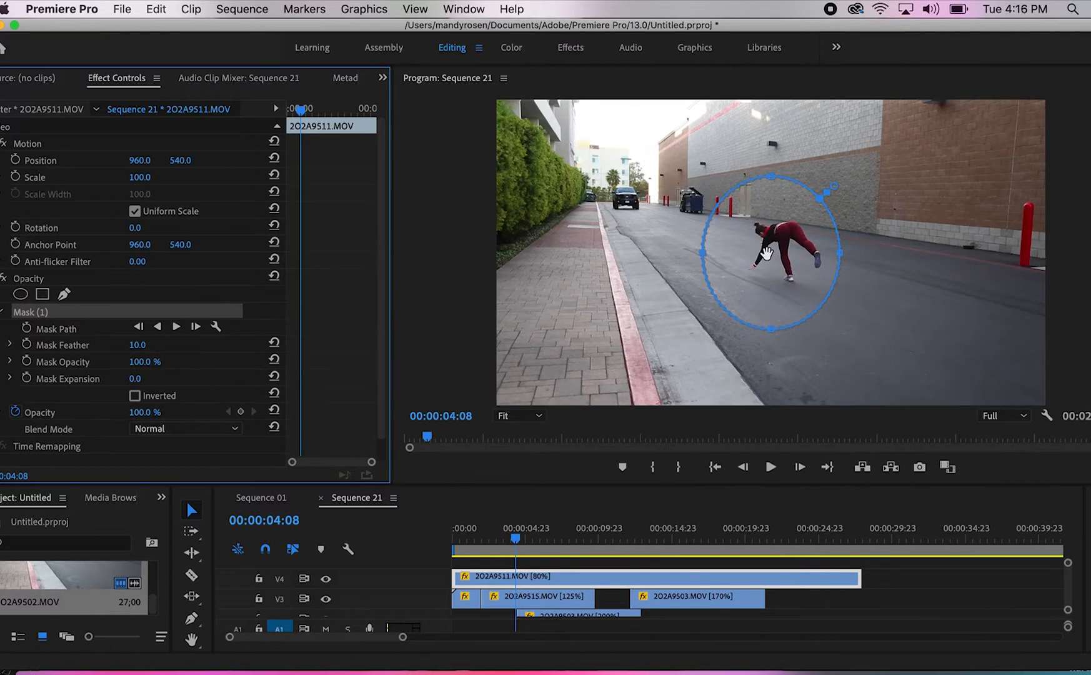
Add an ellipse opacity mask to the 2O2A9511.MOV clip on V4 and apply the RGB Curves effect to it
{"action": "left_click", "coordinate": [166, 277]}
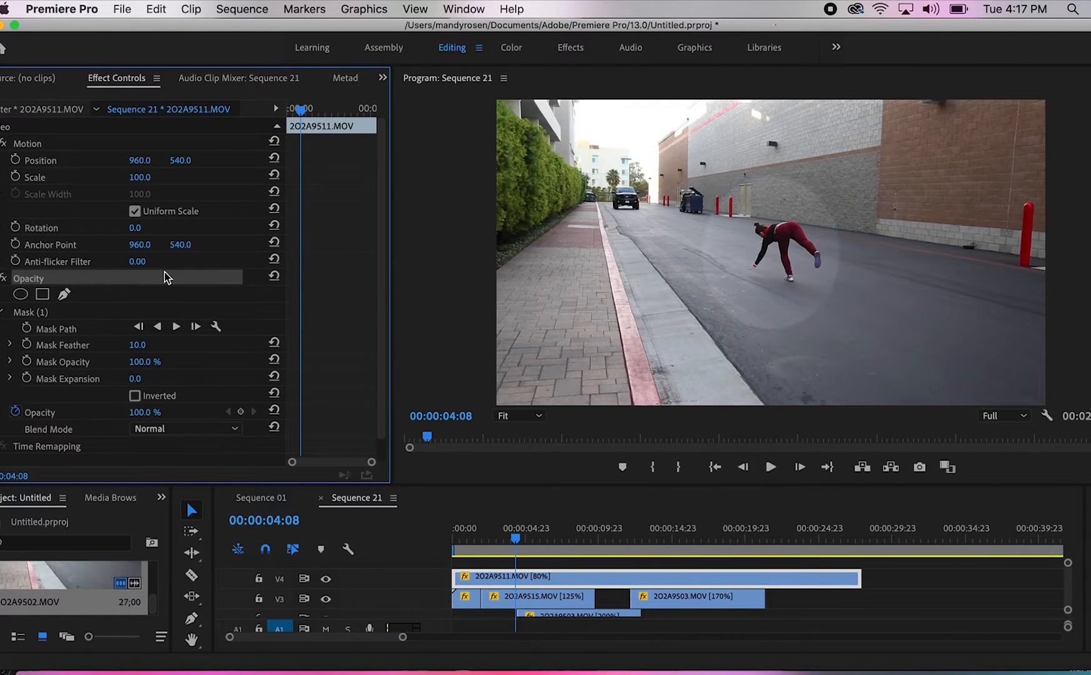
{"action": "left_click", "coordinate": [161, 498]}
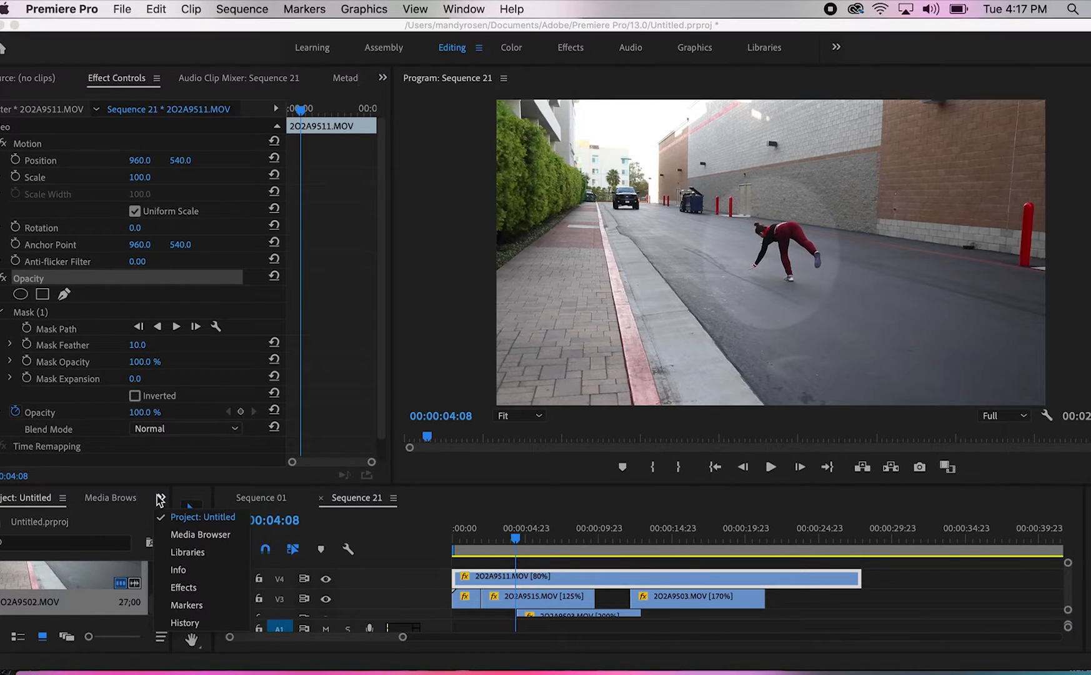
{"action": "left_click", "coordinate": [164, 572]}
{"action": "type", "text": "curves"}
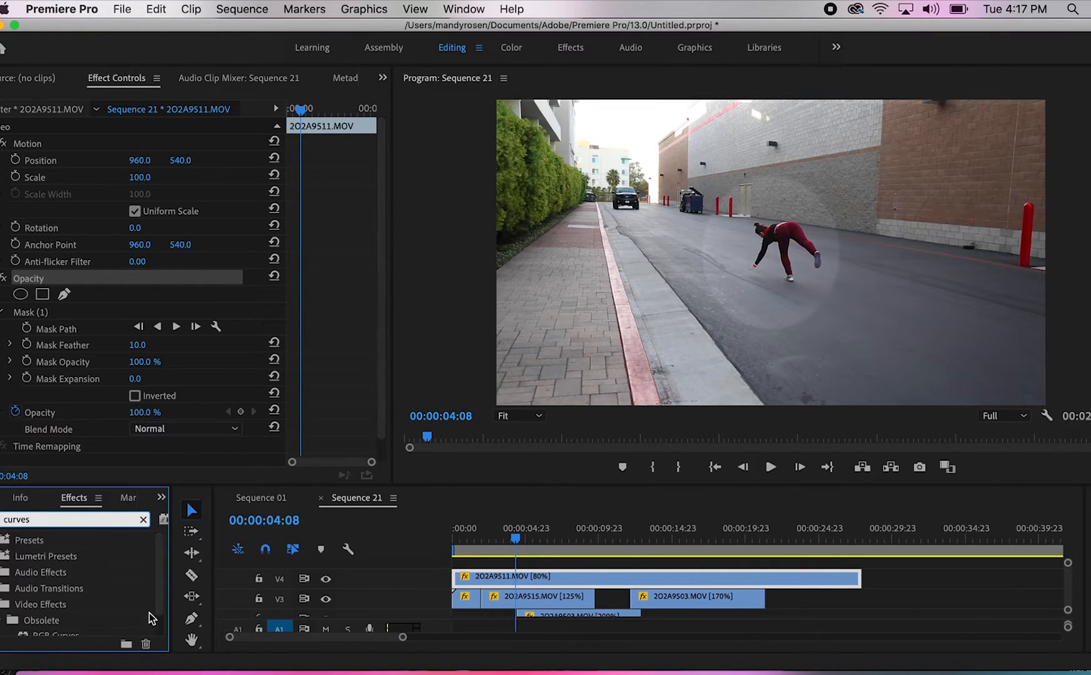
{"action": "scroll", "coordinate": [149, 617], "scroll_direction": "down", "scroll_amount": 2}
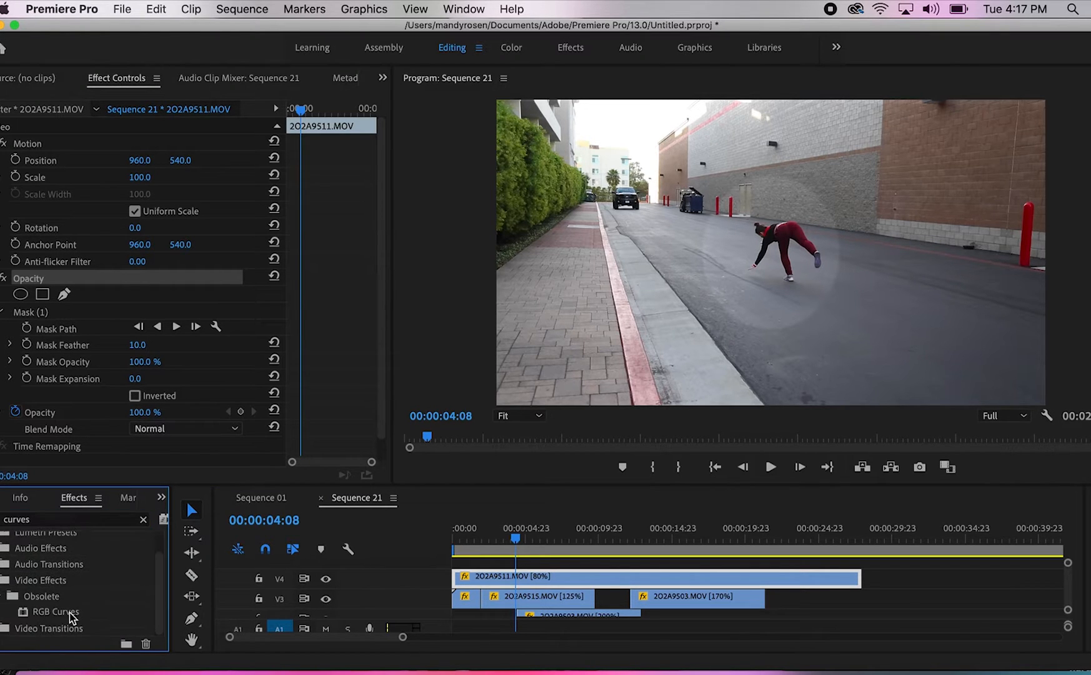
{"action": "left_click_drag", "start_coordinate": [71, 617], "coordinate": [534, 578]}
Lower the midpoint of the RGB Curves master curve slightly and switch the effect off and on to compare
{"action": "left_click", "coordinate": [373, 376]}
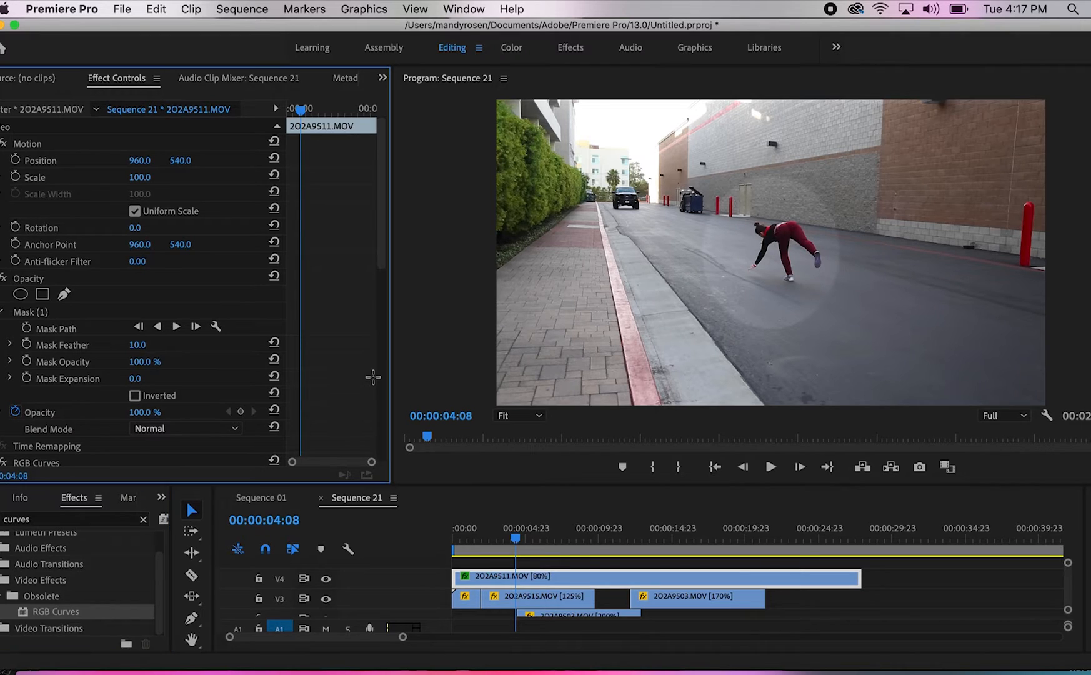
{"action": "scroll", "coordinate": [373, 377], "scroll_direction": "down", "scroll_amount": 5}
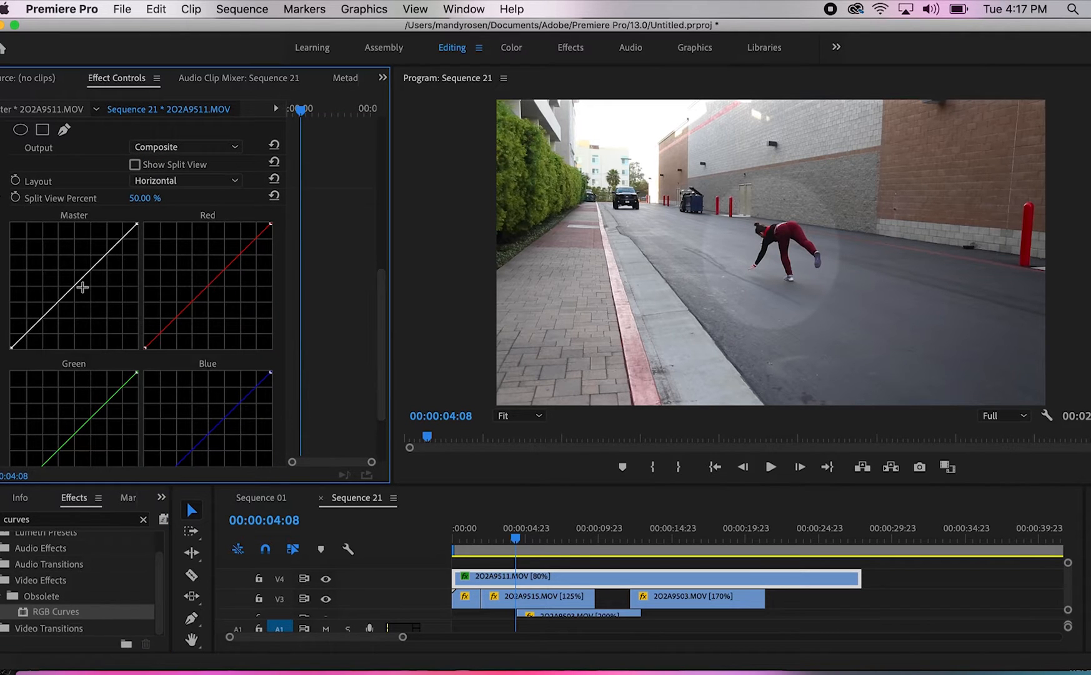
{"action": "left_click_drag", "start_coordinate": [82, 287], "coordinate": [79, 285]}
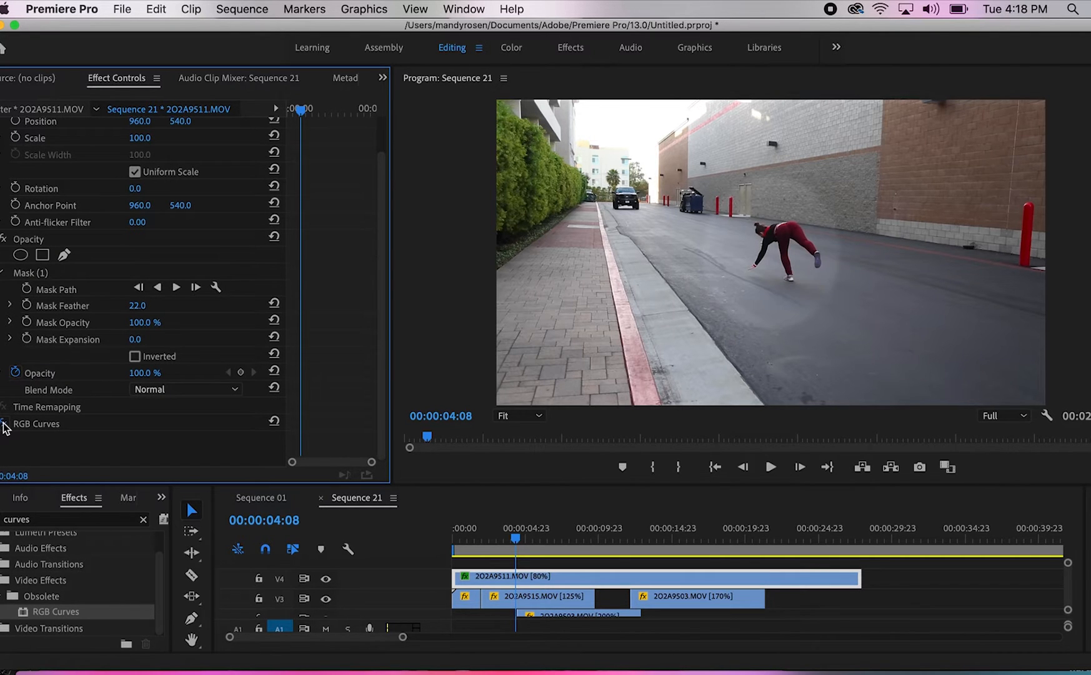
{"action": "left_click", "coordinate": [5, 426]}
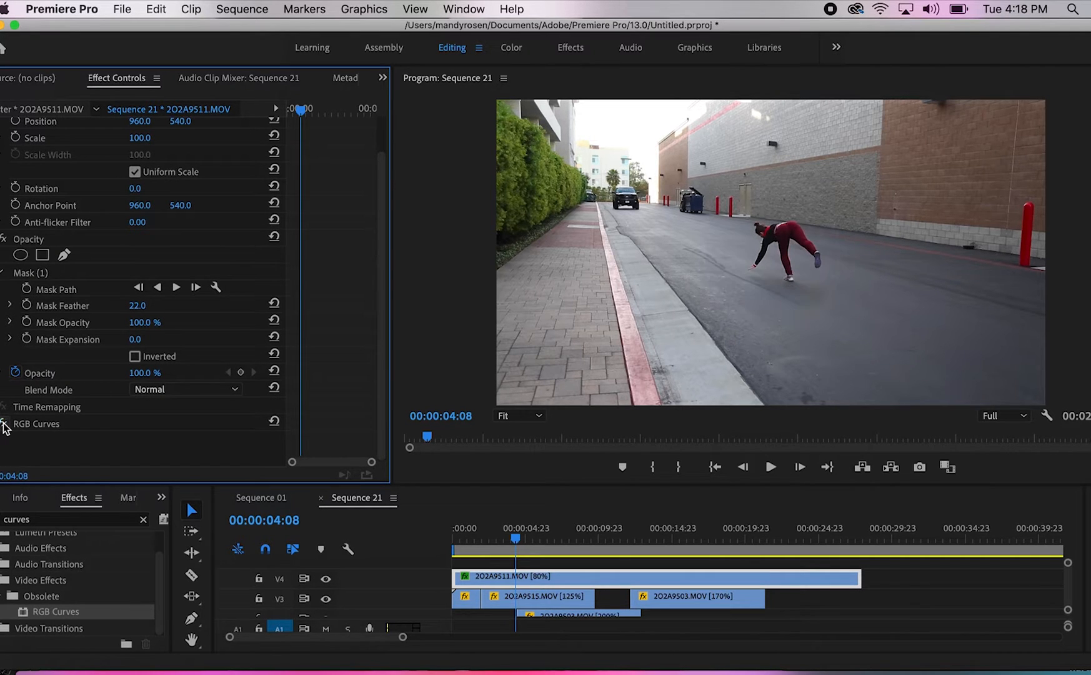
{"action": "left_click", "coordinate": [5, 426]}
{"action": "left_click", "coordinate": [5, 426]}
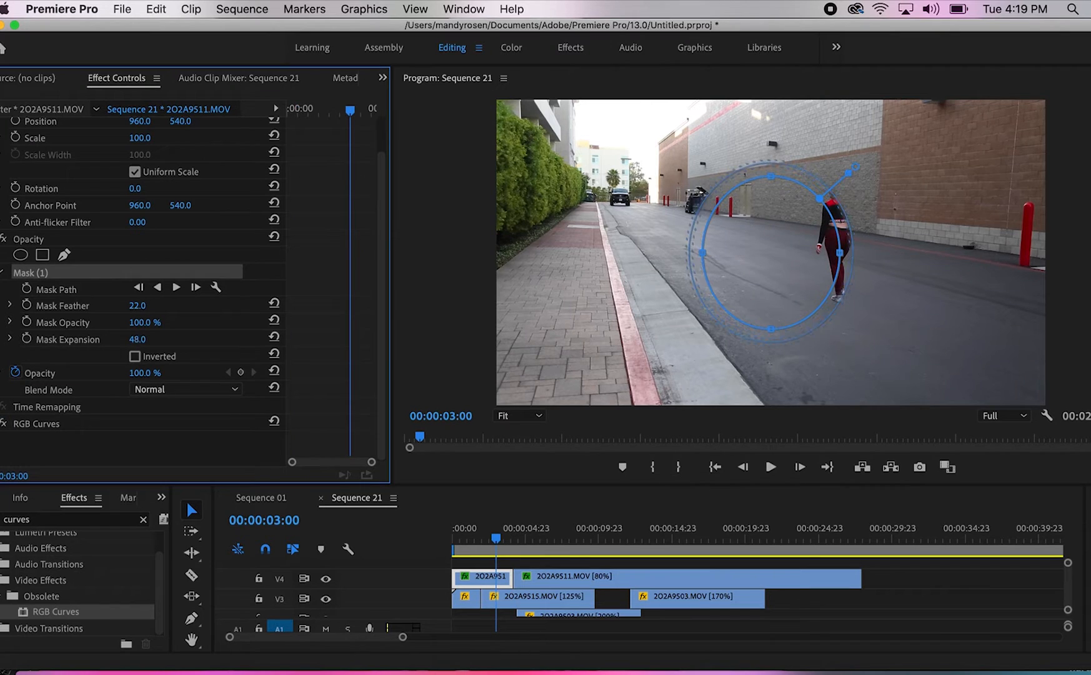
Enlarge the first V4 segment's mask with a Mask Expansion of 206 and start Mask Path keyframing at 00:00:02:17
{"action": "left_click_drag", "start_coordinate": [135, 338], "coordinate": [249, 339]}
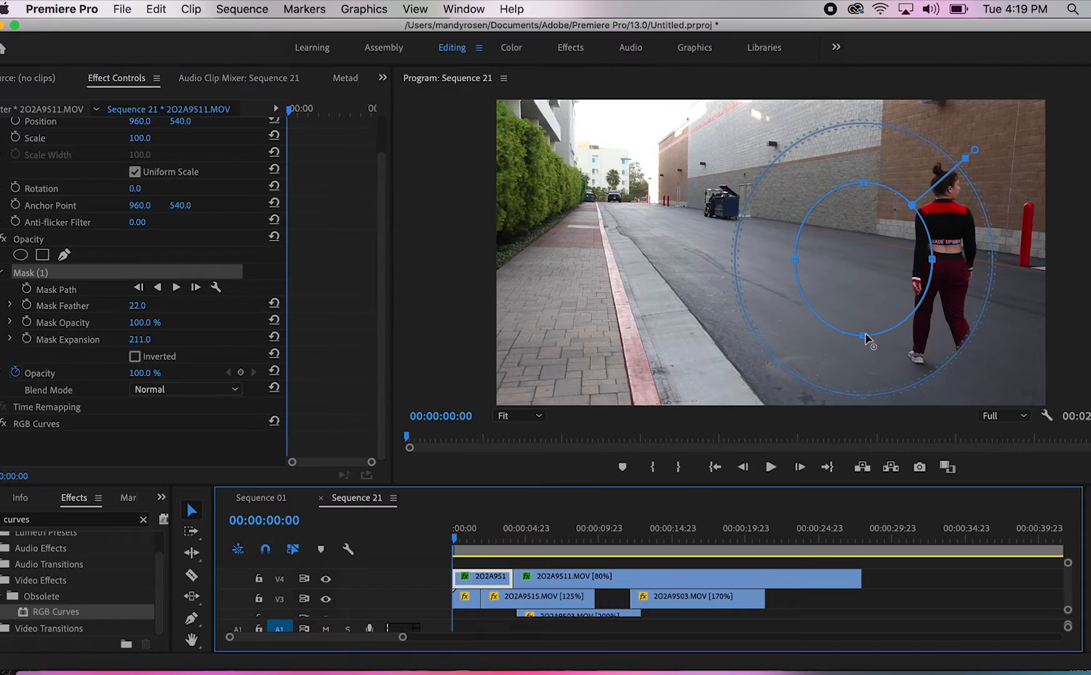
{"action": "left_click_drag", "start_coordinate": [865, 338], "coordinate": [864, 397]}
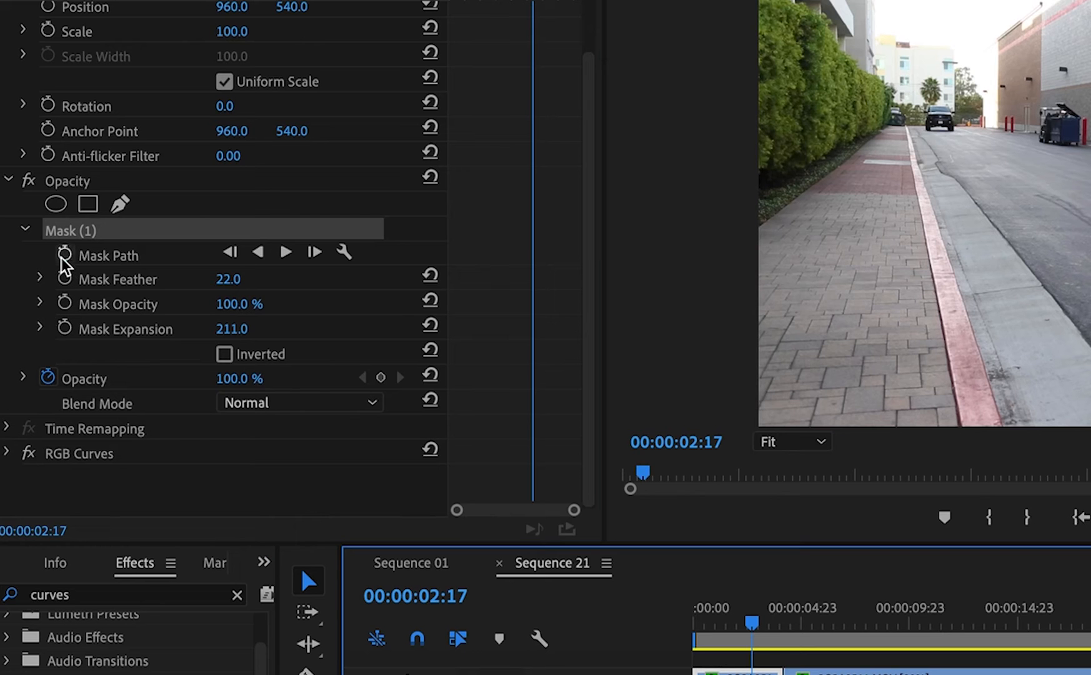
{"action": "left_click", "coordinate": [64, 254]}
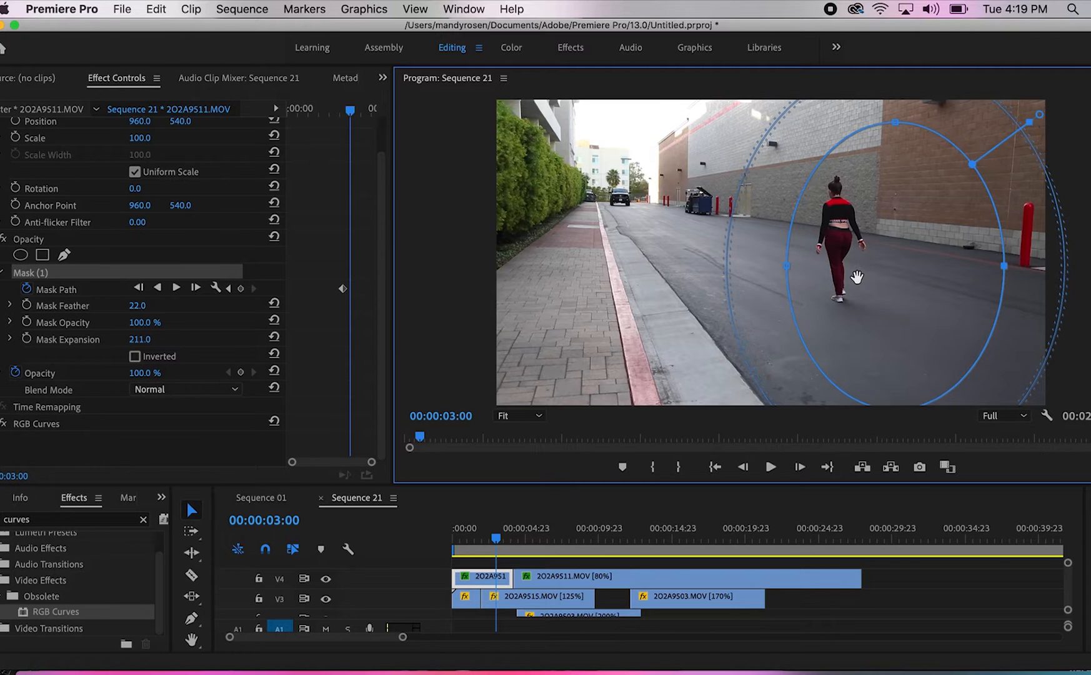
Reposition the mask around the walking woman at 00:00:03:00 and the frames that follow to keyframe its path
{"action": "left_click_drag", "start_coordinate": [858, 276], "coordinate": [852, 276]}
{"action": "left_click", "coordinate": [503, 570]}
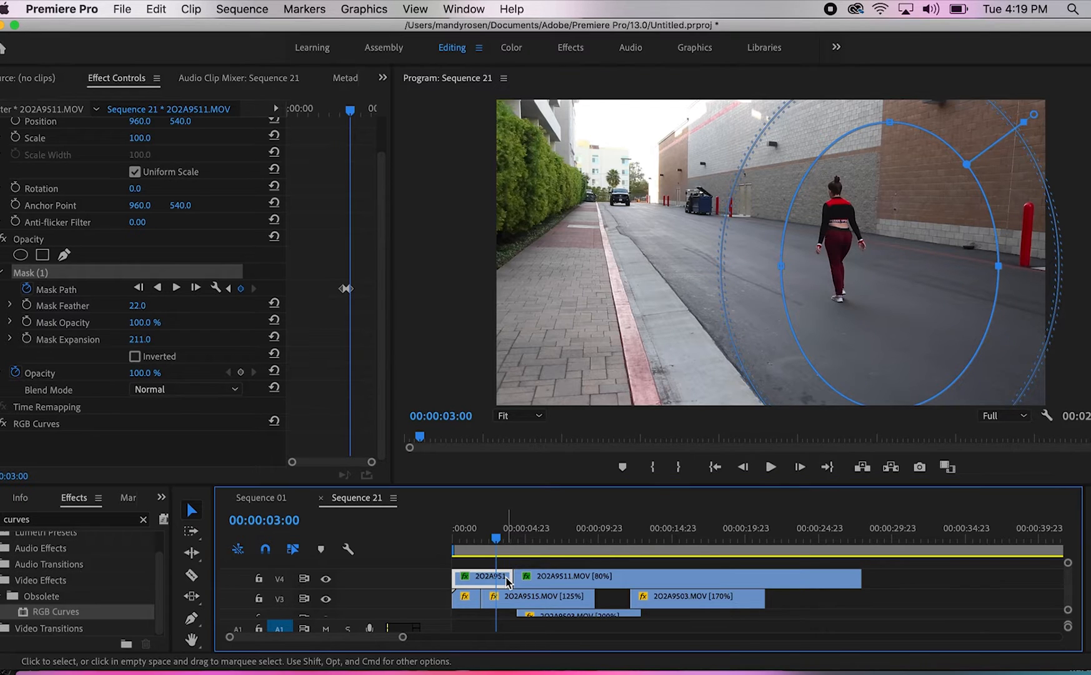
{"action": "key", "text": "Right"}
{"action": "key", "text": "Right"}
{"action": "key", "text": "Right"}
{"action": "key", "text": "Right"}
{"action": "key", "text": "Right"}
{"action": "key", "text": "Right"}
{"action": "left_click", "coordinate": [887, 268]}
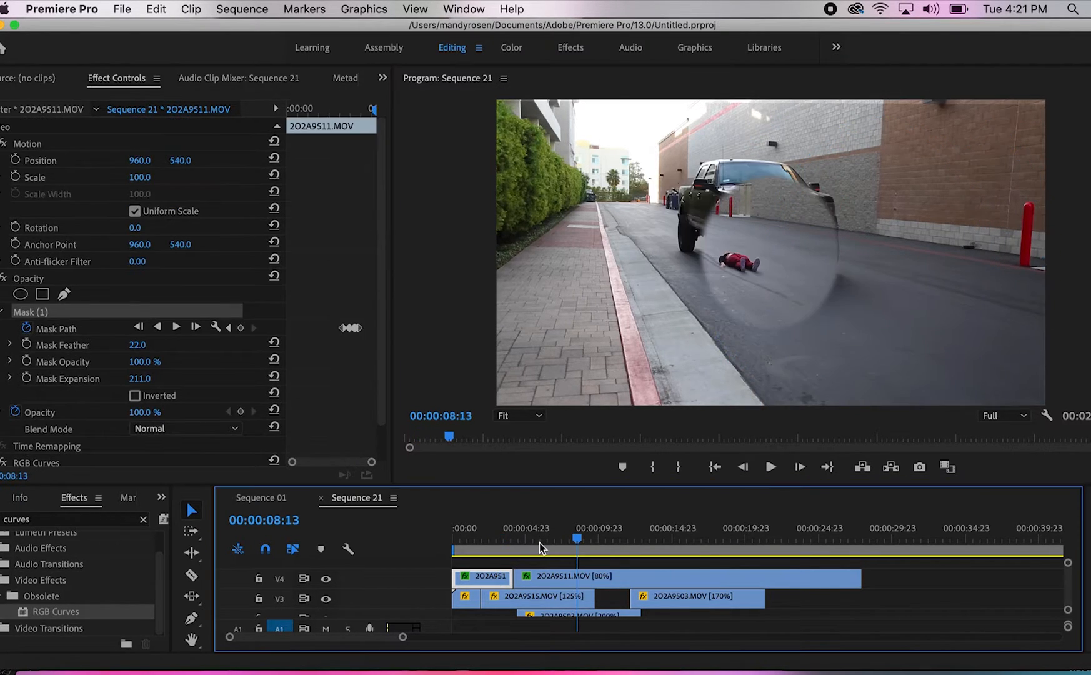
Step back frame by frame from 00:00:08:13 to examine where the mask edge cuts into the approaching truck
{"action": "key", "text": "Left"}
{"action": "key", "text": "Left"}
{"action": "key", "text": "Left"}
{"action": "key", "text": "Left"}
{"action": "key", "text": "Left"}
{"action": "key", "text": "Left"}
{"action": "key", "text": "Left"}
{"action": "key", "text": "Left"}
{"action": "key", "text": "Left"}
{"action": "key", "text": "Left"}
{"action": "key", "text": "Left"}
{"action": "key", "text": "Left"}
{"action": "key", "text": "Left"}
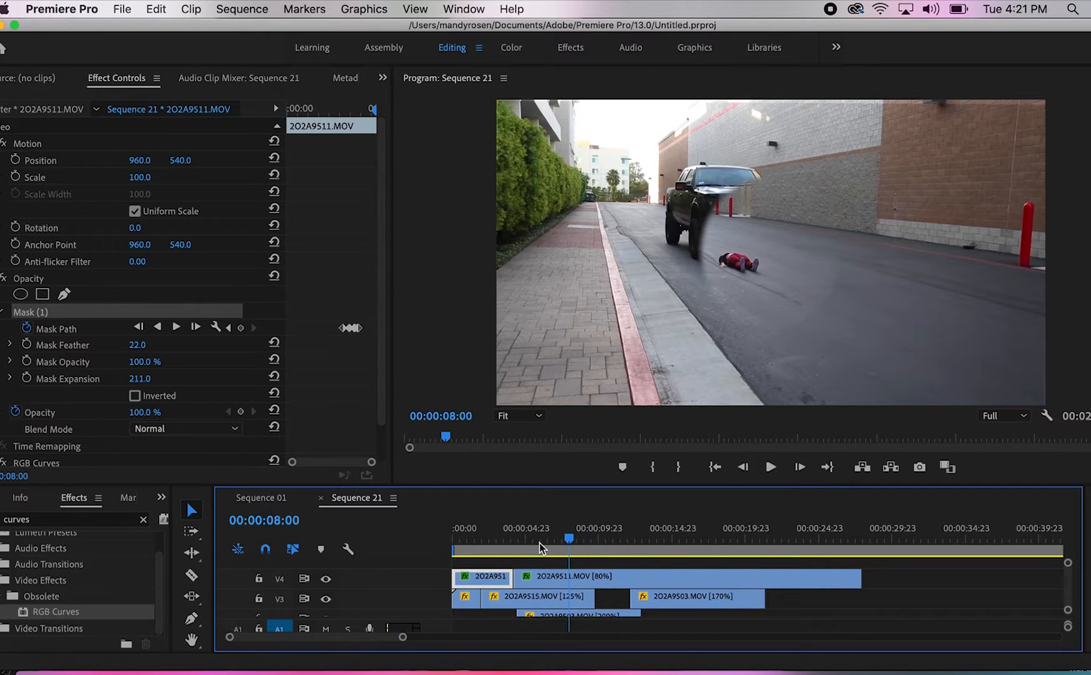
{"action": "key", "text": "Left"}
{"action": "key", "text": "Left"}
{"action": "key", "text": "Left"}
{"action": "key", "text": "Left"}
{"action": "key", "text": "Left"}
{"action": "key", "text": "Left"}
{"action": "key", "text": "Left"}
{"action": "key", "text": "Left"}
{"action": "key", "text": "Left"}
{"action": "key", "text": "Left"}
{"action": "key", "text": "Left"}
{"action": "key", "text": "Left"}
{"action": "key", "text": "Left"}
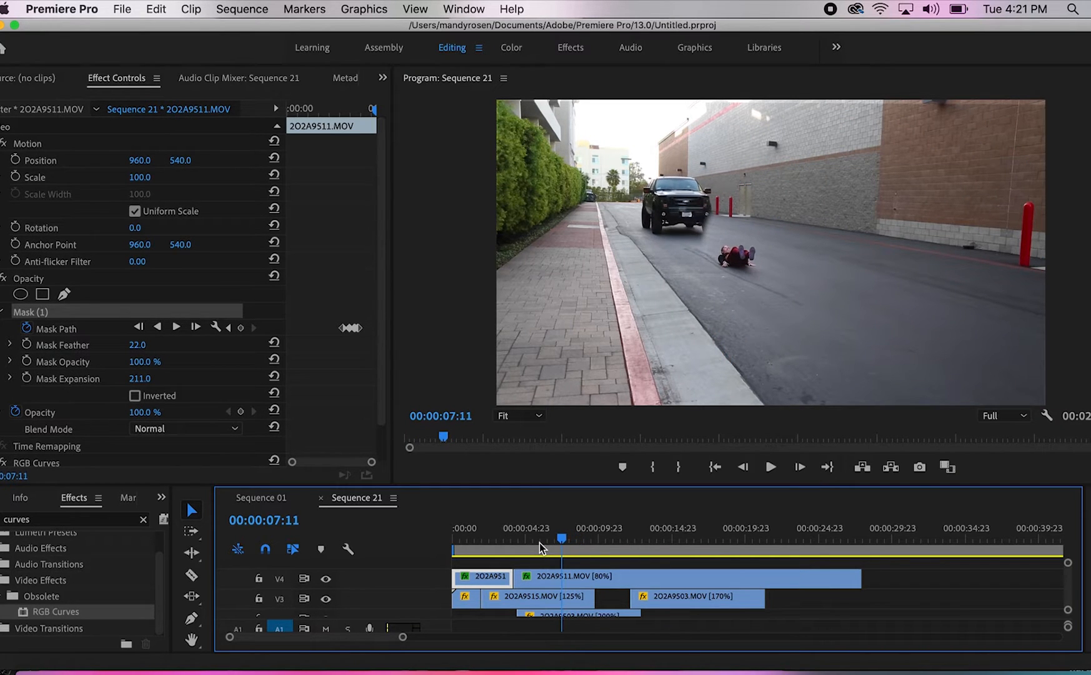
{"action": "key", "text": "Left"}
{"action": "key", "text": "Left"}
{"action": "key", "text": "Left"}
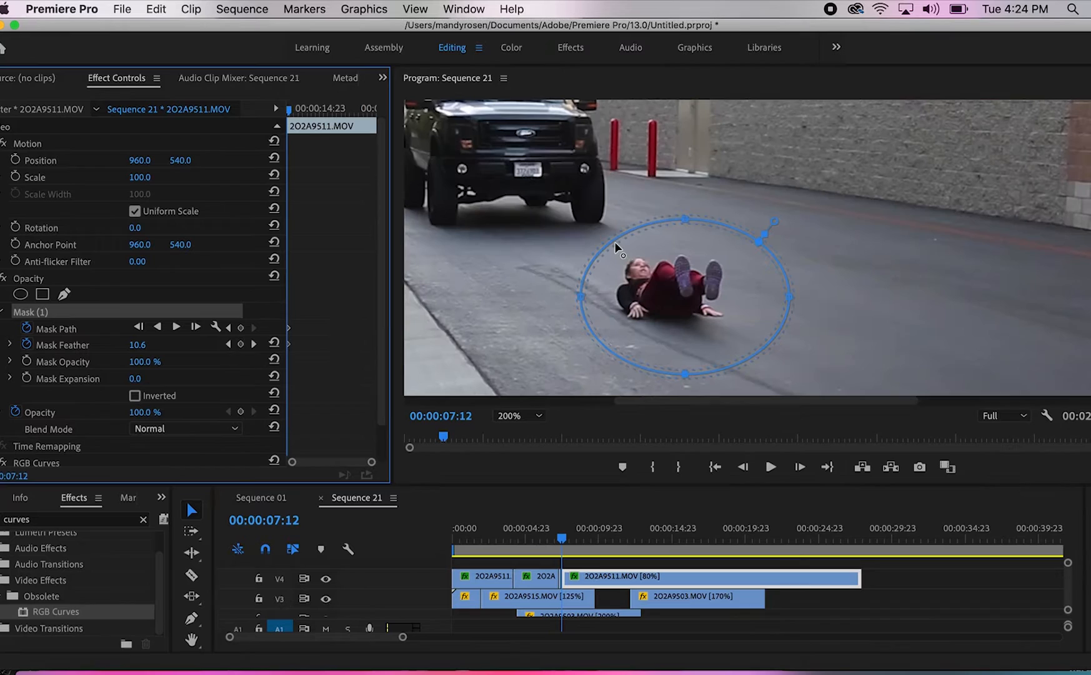
Reshape the mask at 00:00:07:12 so it sits closer around the fallen woman and clear of the truck
{"action": "left_click_drag", "start_coordinate": [615, 247], "coordinate": [633, 259]}
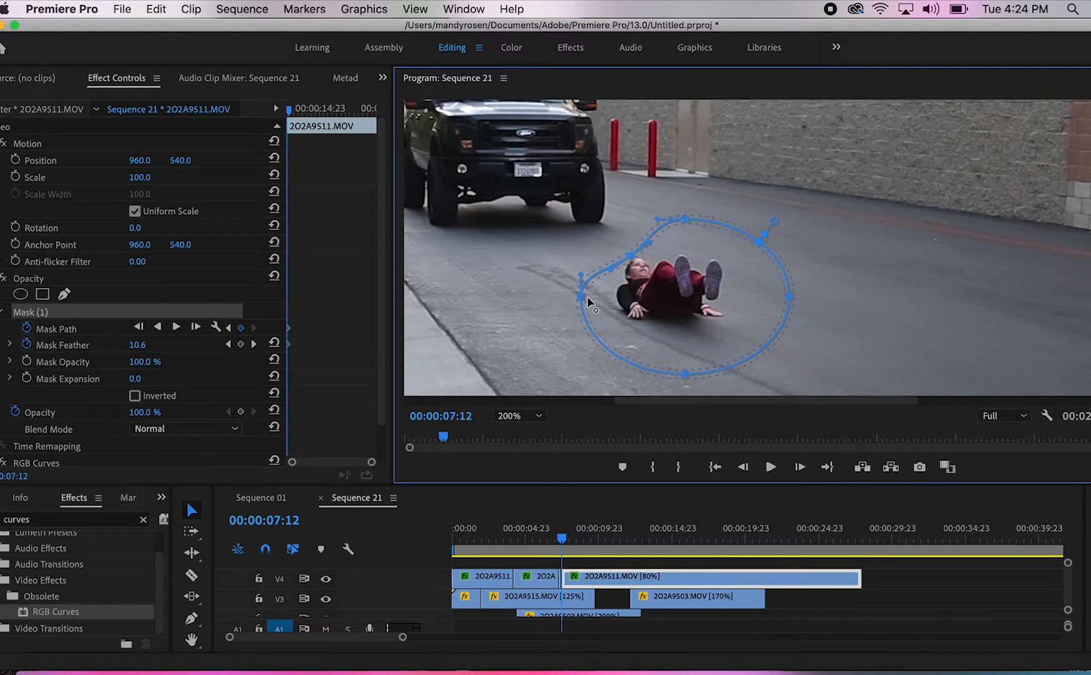
{"action": "left_click_drag", "start_coordinate": [582, 297], "coordinate": [616, 297]}
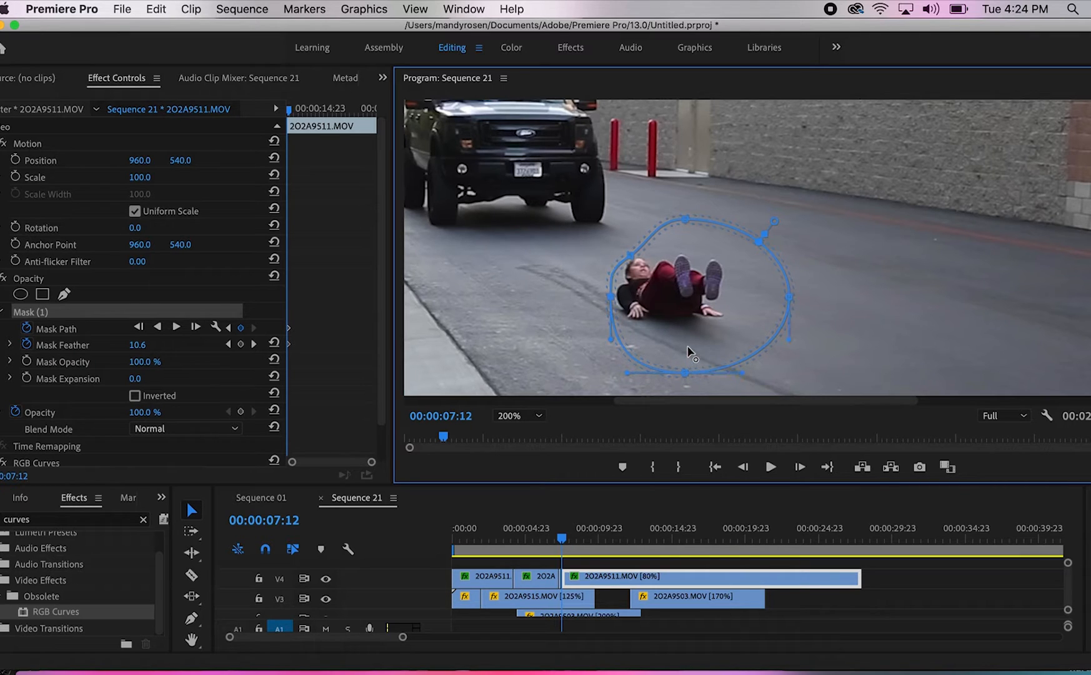
{"action": "left_click_drag", "start_coordinate": [687, 347], "coordinate": [688, 340]}
{"action": "left_click_drag", "start_coordinate": [781, 293], "coordinate": [731, 293]}
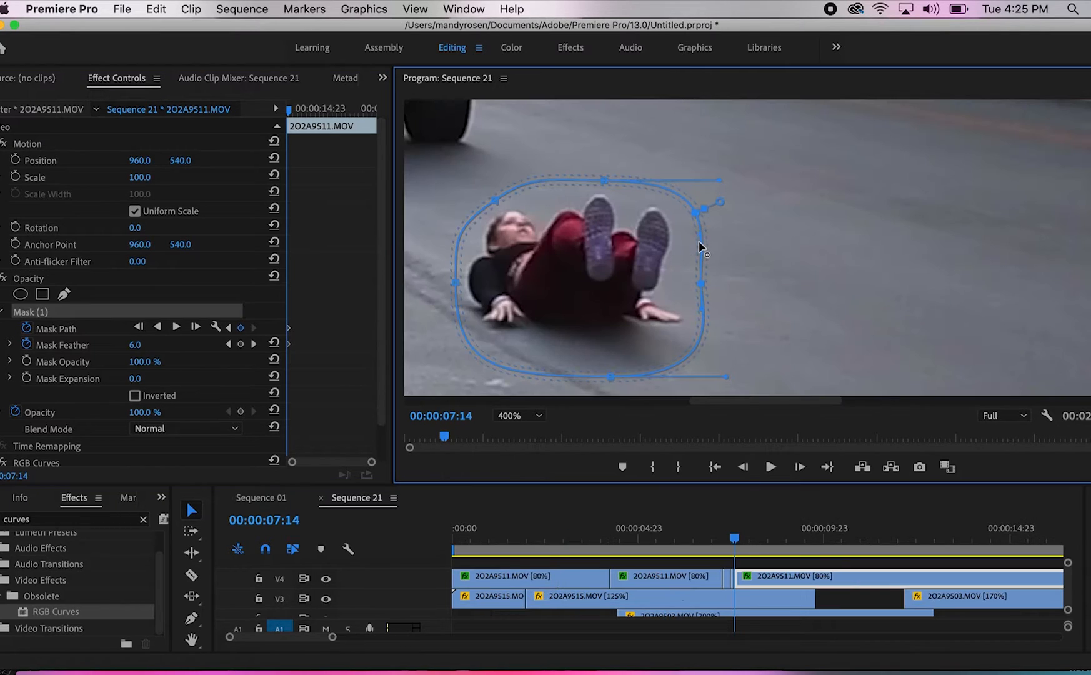
Tighten the mask points around the fallen woman's head, arm and feet at 00:00:07:14
{"action": "left_click_drag", "start_coordinate": [701, 284], "coordinate": [686, 297]}
{"action": "left_click_drag", "start_coordinate": [720, 180], "coordinate": [681, 181]}
{"action": "left_click_drag", "start_coordinate": [495, 200], "coordinate": [500, 206]}
{"action": "left_click_drag", "start_coordinate": [604, 180], "coordinate": [604, 186]}
{"action": "left_click_drag", "start_coordinate": [456, 283], "coordinate": [463, 282]}
{"action": "left_click_drag", "start_coordinate": [463, 330], "coordinate": [475, 326]}
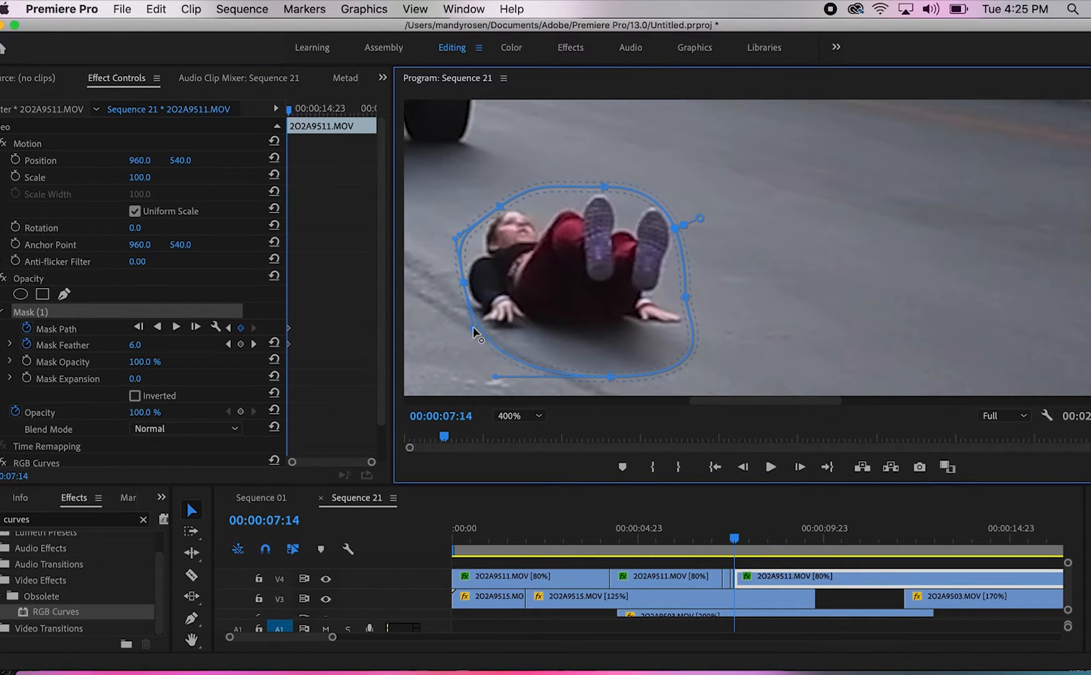
{"action": "left_click_drag", "start_coordinate": [456, 238], "coordinate": [461, 235]}
Pull the mask in around the shoes and below the body at 00:00:07:15, save the project and hide the outline
{"action": "key", "text": "Right"}
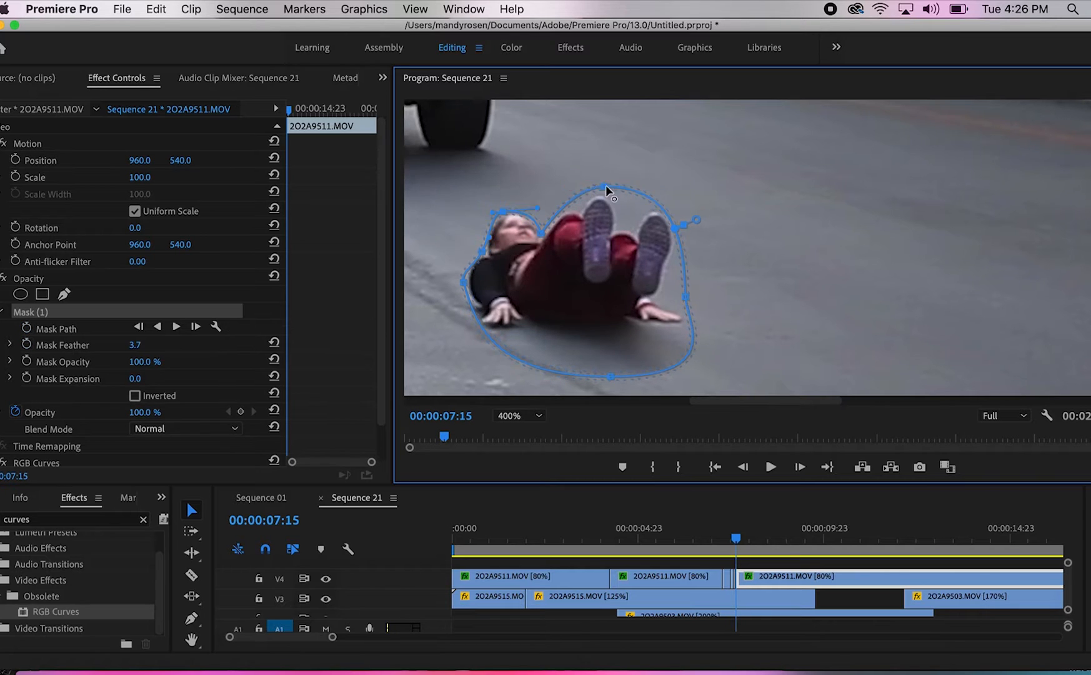
{"action": "mouse_move", "coordinate": [627, 211]}
{"action": "left_mouse_down"}
{"action": "mouse_move", "coordinate": [662, 211]}
{"action": "mouse_move", "coordinate": [623, 228]}
{"action": "left_mouse_up"}
{"action": "key", "text": "super+s"}
{"action": "left_click_drag", "start_coordinate": [607, 374], "coordinate": [594, 342]}
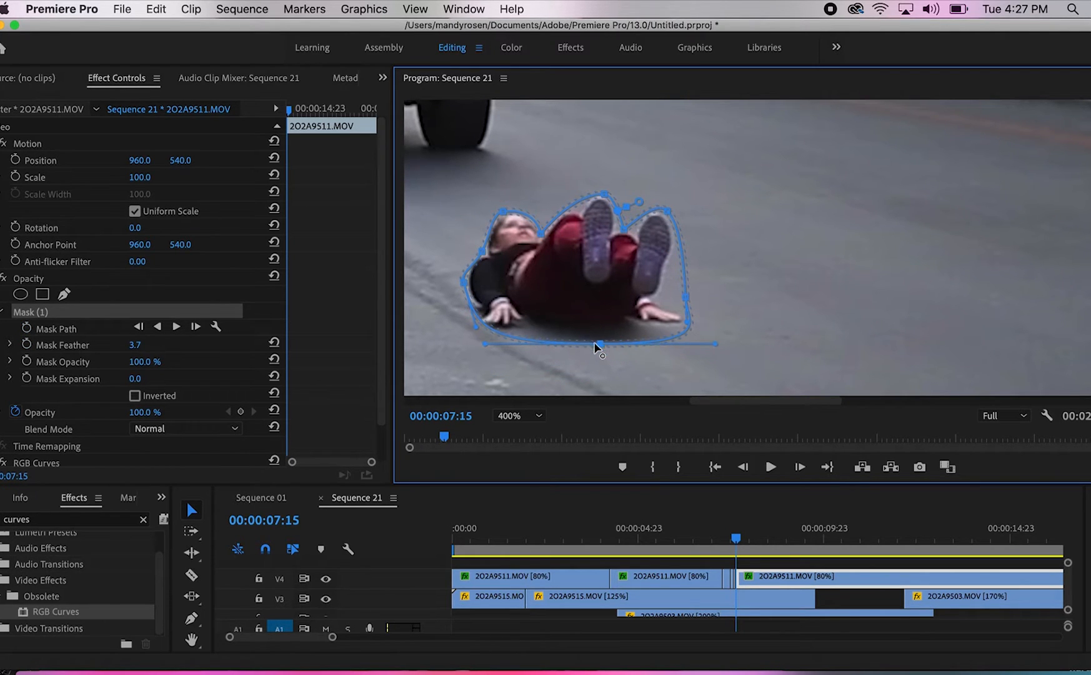
{"action": "left_click", "coordinate": [97, 276]}
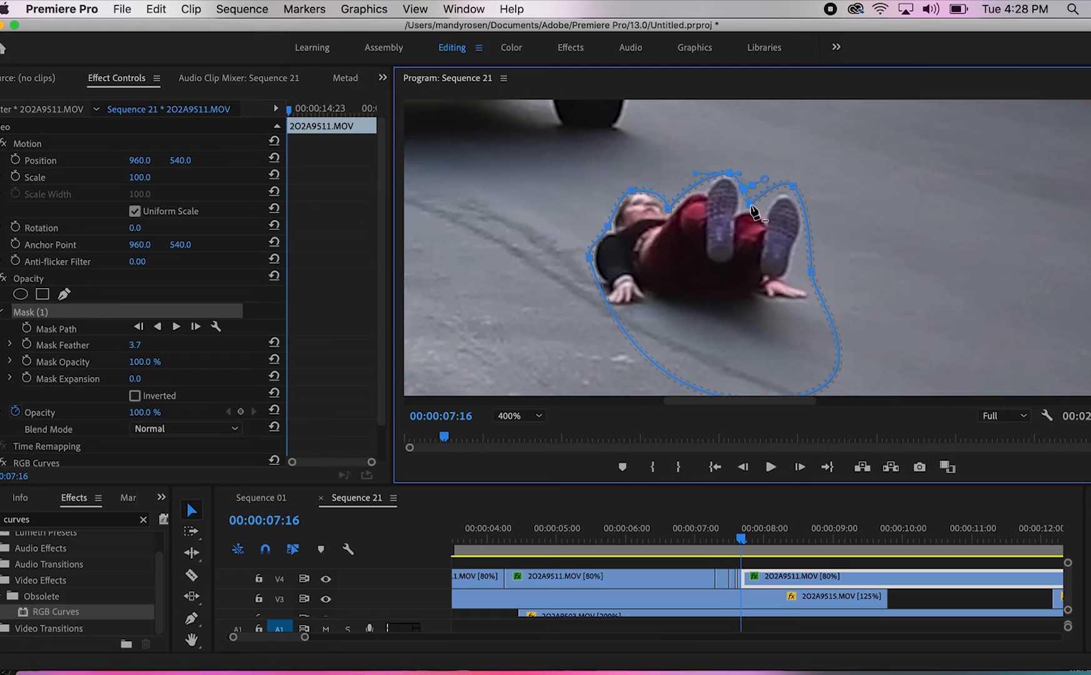
Add and move mask points around the shoes and hands for the frames at 00:00:07:16 and 00:00:07:17
{"action": "left_click", "coordinate": [751, 205]}
{"action": "left_click_drag", "start_coordinate": [643, 121], "coordinate": [633, 107]}
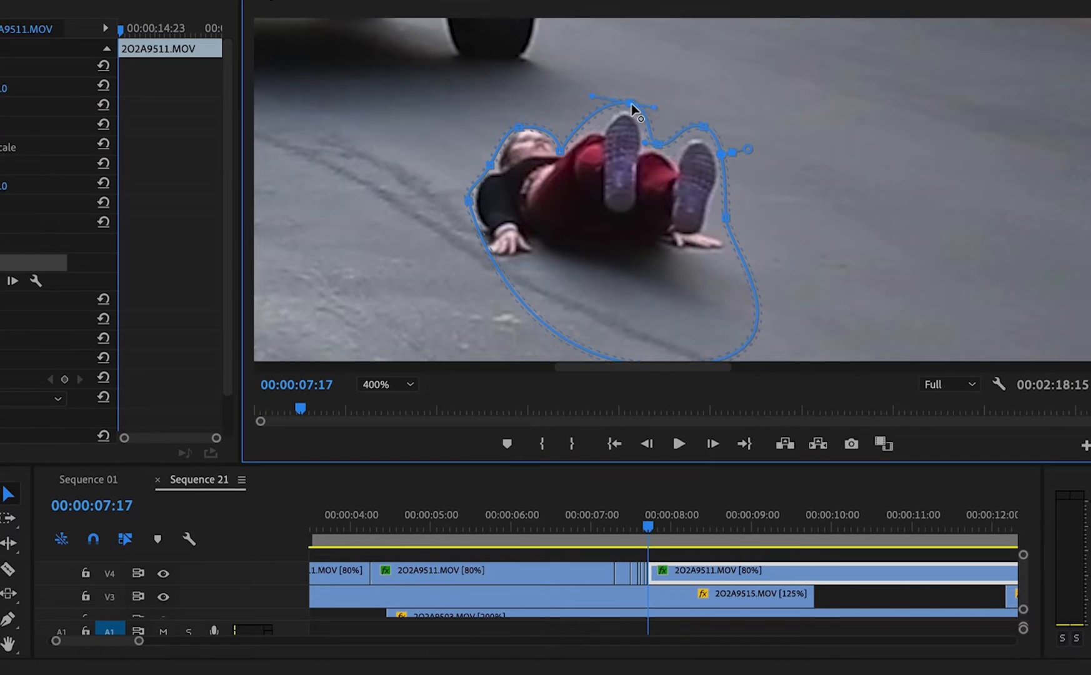
{"action": "left_click", "coordinate": [662, 147]}
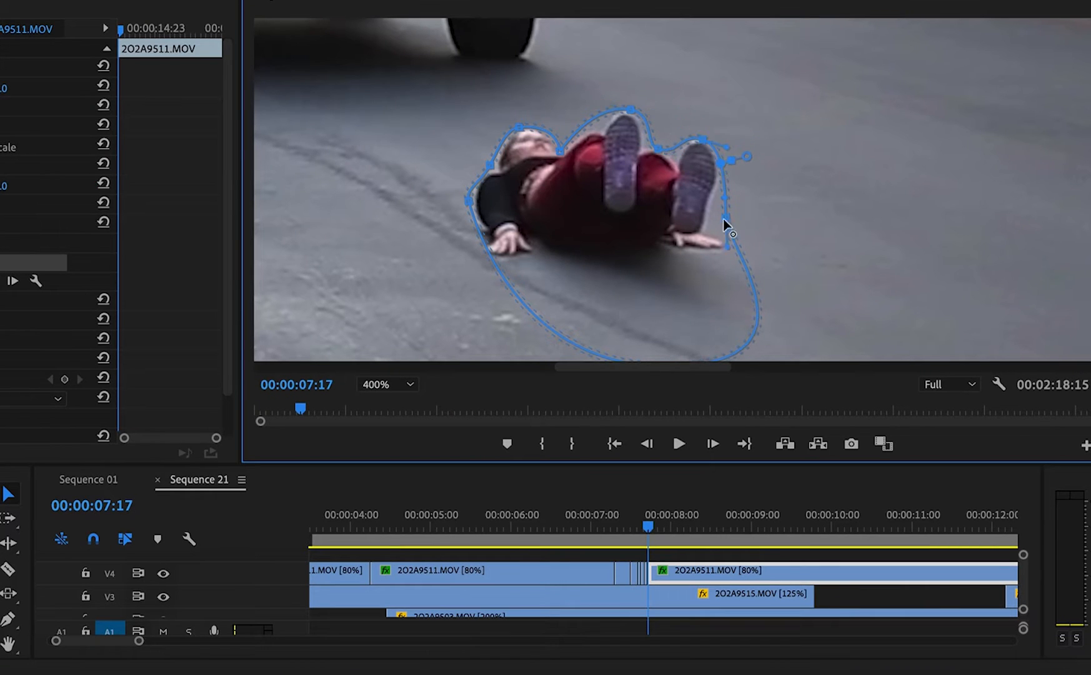
{"action": "left_click_drag", "start_coordinate": [725, 219], "coordinate": [711, 216]}
{"action": "left_click", "coordinate": [731, 245]}
{"action": "left_click", "coordinate": [480, 252]}
Cut the 2O2A9511.MOV clip on V4 at 00:00:07:18
{"action": "key", "text": "Right"}
{"action": "key", "text": "c"}
{"action": "left_click", "coordinate": [653, 573]}
{"action": "key", "text": "v"}
Refit the mask points along the shoulder, knee and shoes at 00:00:07:18
{"action": "left_click", "coordinate": [31, 262]}
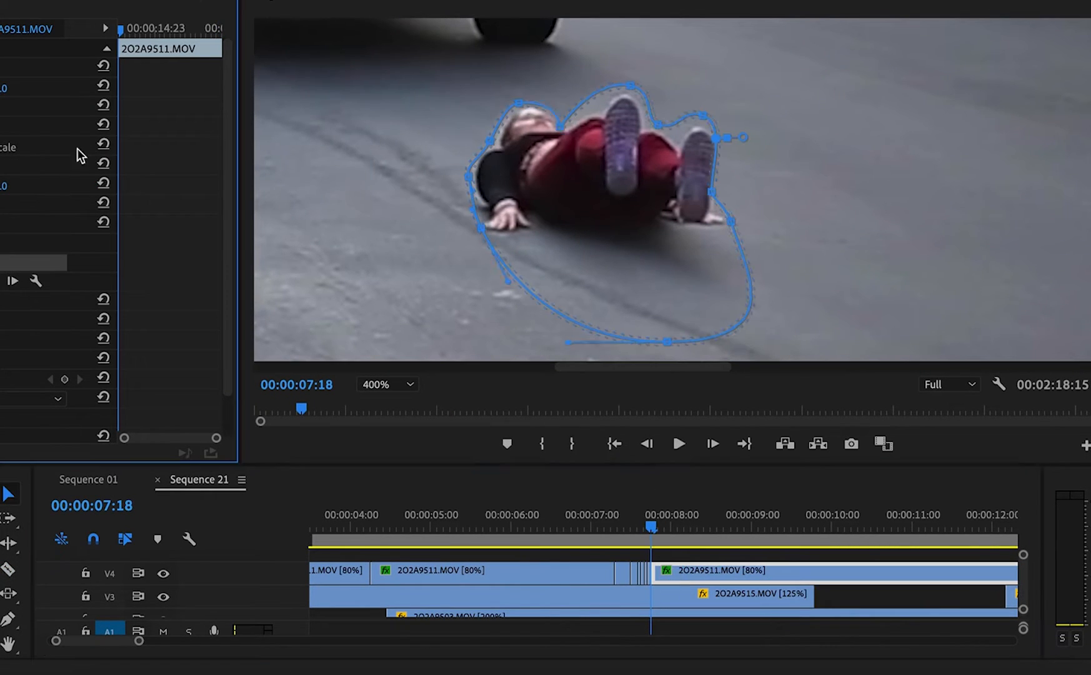
{"action": "left_click", "coordinate": [470, 175]}
{"action": "left_click_drag", "start_coordinate": [595, 107], "coordinate": [599, 113]}
{"action": "left_click_drag", "start_coordinate": [658, 125], "coordinate": [657, 130]}
{"action": "left_click_drag", "start_coordinate": [674, 133], "coordinate": [688, 153]}
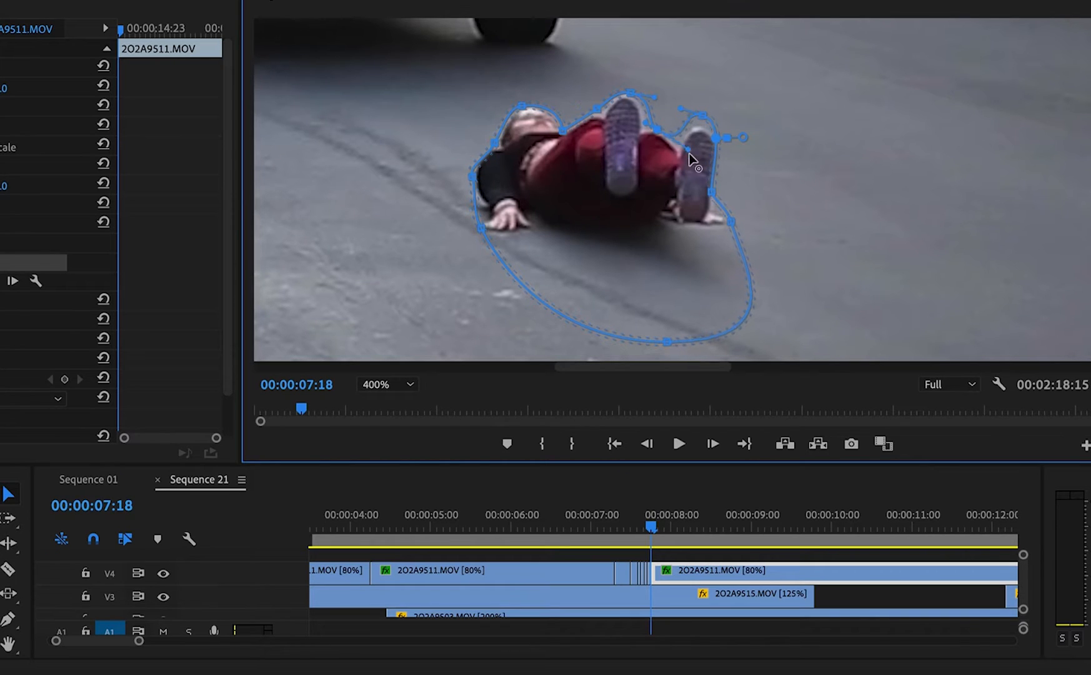
Cut the 2O2A9511.MOV clip on V4 at 00:00:07:19
{"action": "key", "text": "Right"}
{"action": "key", "text": "c"}
{"action": "left_click", "coordinate": [657, 572]}
{"action": "key", "text": "v"}
Lower the mask points over the knee and both shoes at 00:00:07:19 and hide the outline to check the edge
{"action": "left_click", "coordinate": [31, 263]}
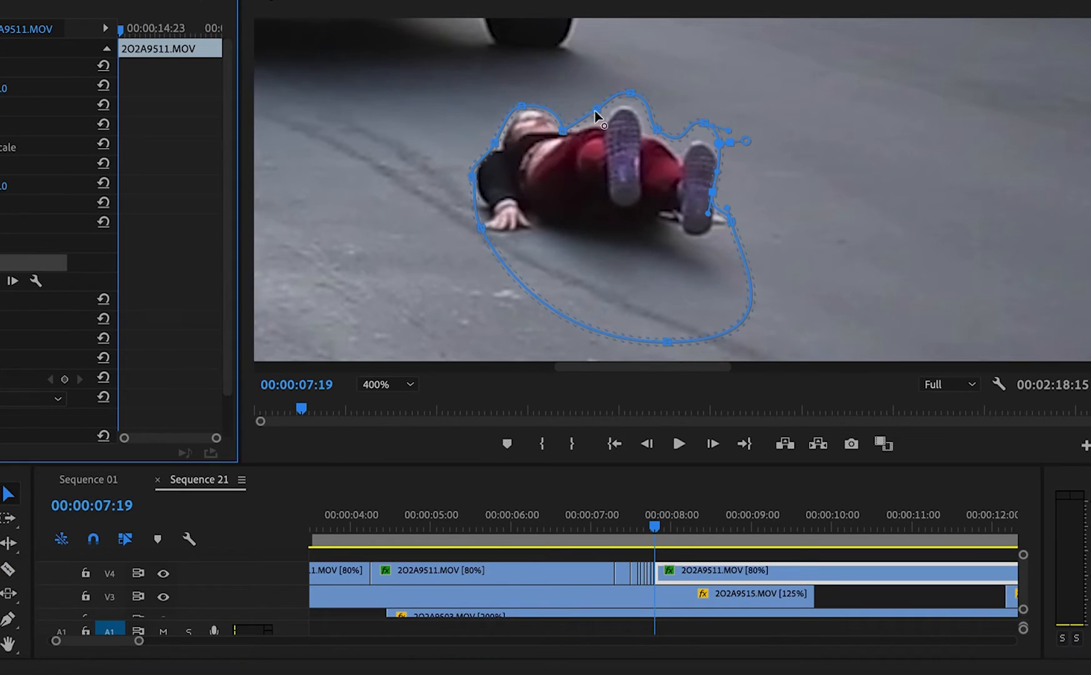
{"action": "left_click_drag", "start_coordinate": [596, 109], "coordinate": [601, 121]}
{"action": "left_click_drag", "start_coordinate": [631, 93], "coordinate": [628, 104]}
{"action": "left_click_drag", "start_coordinate": [704, 123], "coordinate": [703, 137]}
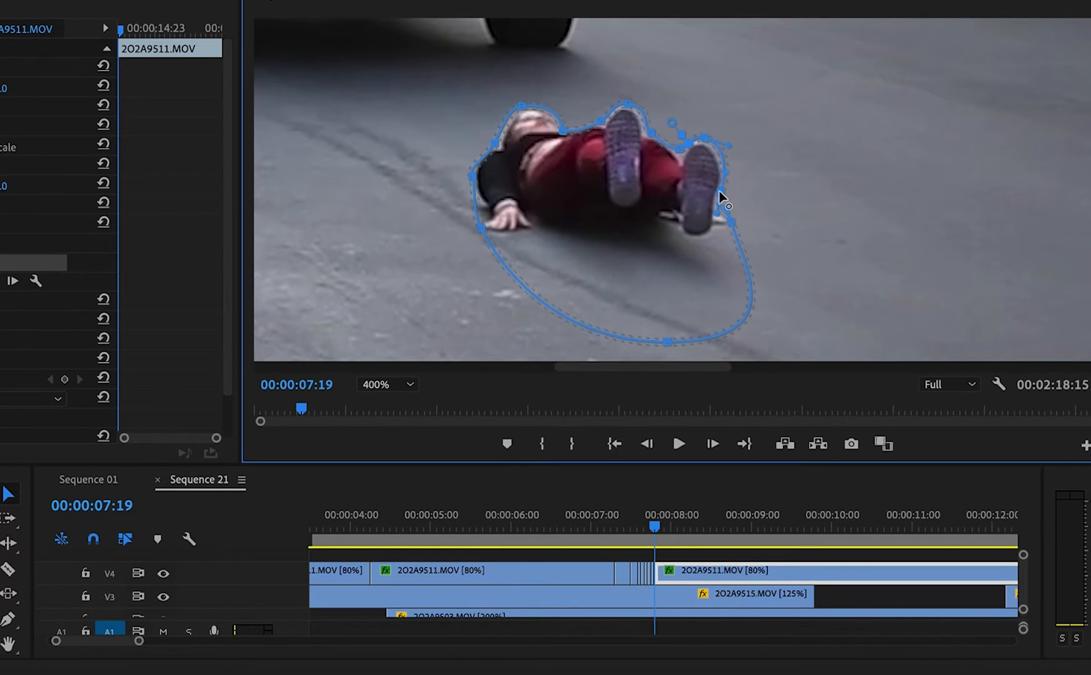
{"action": "left_click", "coordinate": [12, 222]}
Fine-tune the mask outline near the head and shoulder at 00:00:07:19, checking the result without the outline
{"action": "left_click", "coordinate": [25, 262]}
{"action": "left_click_drag", "start_coordinate": [536, 185], "coordinate": [533, 187]}
{"action": "left_click", "coordinate": [11, 221]}
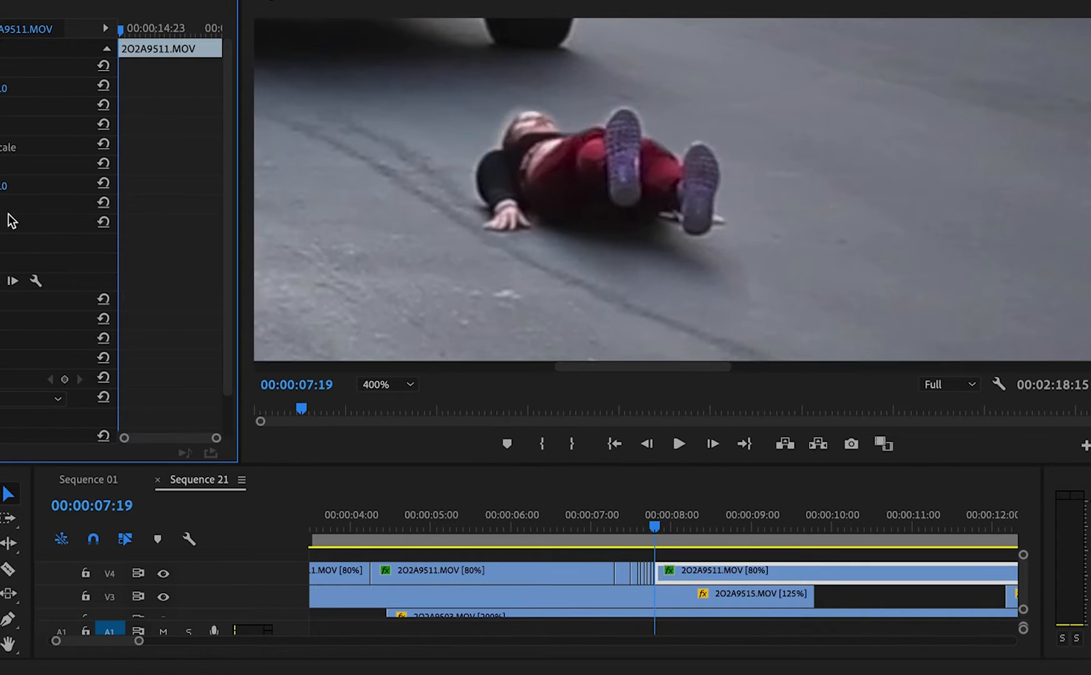
{"action": "left_click", "coordinate": [22, 263]}
{"action": "left_click_drag", "start_coordinate": [485, 158], "coordinate": [502, 142]}
Split the 2O2A9511.MOV clip on V4 at 00:00:07:20 and hide the mask outline to view the new frame
{"action": "key", "text": "Right"}
{"action": "key", "text": "super+k"}
{"action": "left_click", "coordinate": [90, 275]}
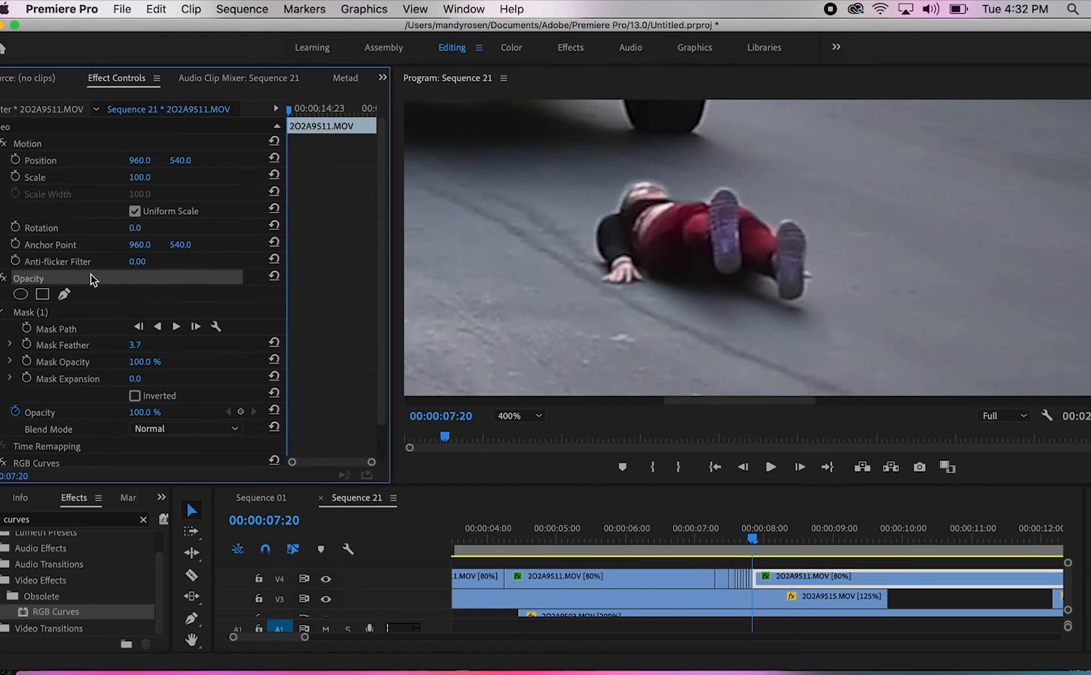
Compare the 2O2A9511.MOV mask on the frames around 00:00:07:20 and view the result without the outline
{"action": "key", "text": "Left"}
{"action": "left_click", "coordinate": [656, 572]}
{"action": "left_click", "coordinate": [150, 273]}
{"action": "key", "text": "Left"}
{"action": "left_click", "coordinate": [92, 276]}
{"action": "key", "text": "Right"}
{"action": "key", "text": "Right"}
{"action": "left_click", "coordinate": [778, 579]}
{"action": "left_click", "coordinate": [31, 311]}
{"action": "left_click", "coordinate": [185, 279]}
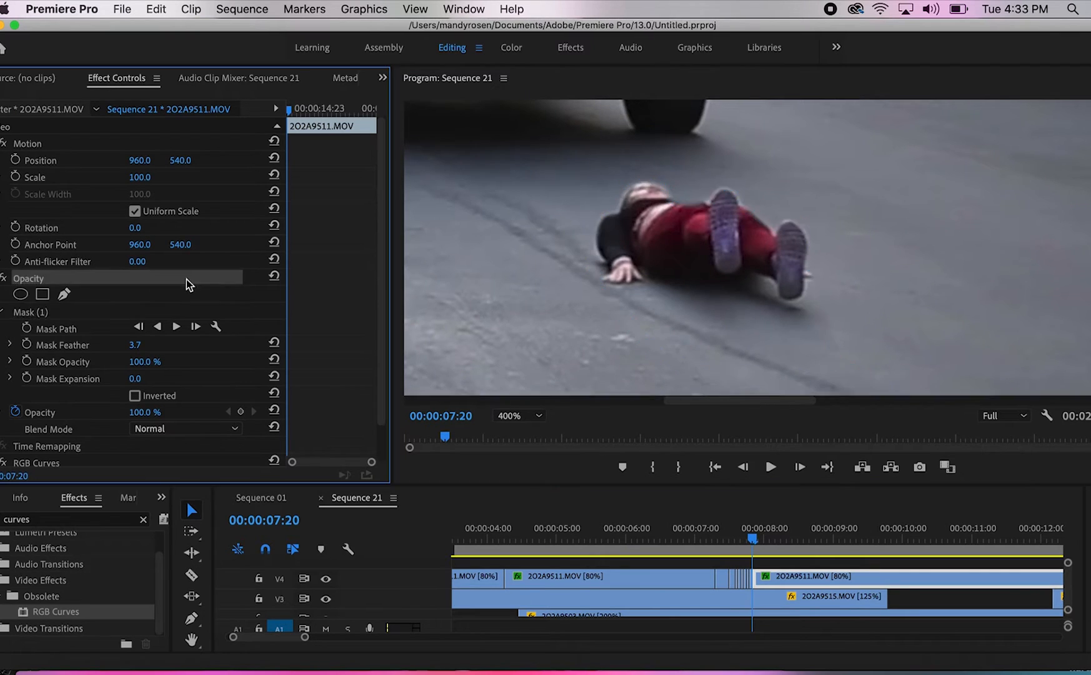
Split the 2O2A9511.MOV clip on V4 at 00:00:07:21, nudge the mask point beside the shoe outward, and hide the outline
{"action": "key", "text": "Right"}
{"action": "key", "text": "super+k"}
{"action": "left_click", "coordinate": [775, 579]}
{"action": "left_click", "coordinate": [31, 312]}
{"action": "left_click_drag", "start_coordinate": [815, 271], "coordinate": [821, 273]}
{"action": "left_click", "coordinate": [186, 279]}
Split the V4 clip at 00:00:07:22, lower the mask point below the hand, save the project, and hide the outline
{"action": "key", "text": "Right"}
{"action": "key", "text": "super+k"}
{"action": "left_click", "coordinate": [776, 579]}
{"action": "left_click", "coordinate": [31, 312]}
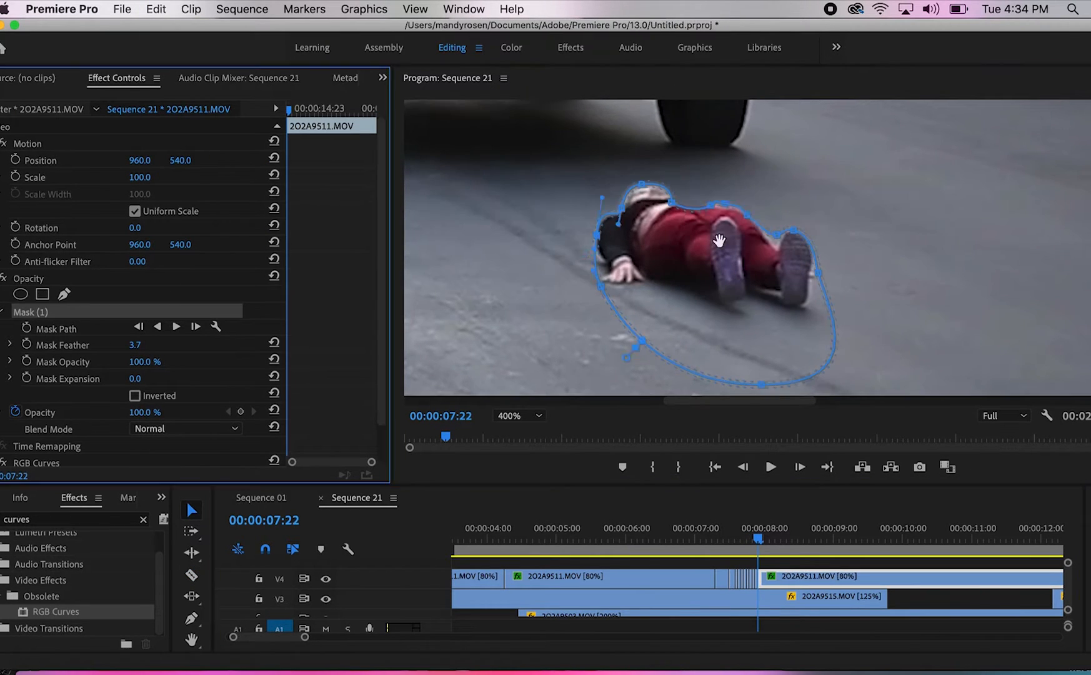
{"action": "left_click_drag", "start_coordinate": [719, 237], "coordinate": [720, 238]}
{"action": "left_click_drag", "start_coordinate": [602, 290], "coordinate": [616, 320]}
{"action": "left_click", "coordinate": [31, 311]}
{"action": "key", "text": "super+s"}
{"action": "left_click", "coordinate": [185, 279]}
Step back to 00:00:07:20 to inspect the masked frames and select the clip piece there
{"action": "key", "text": "Left"}
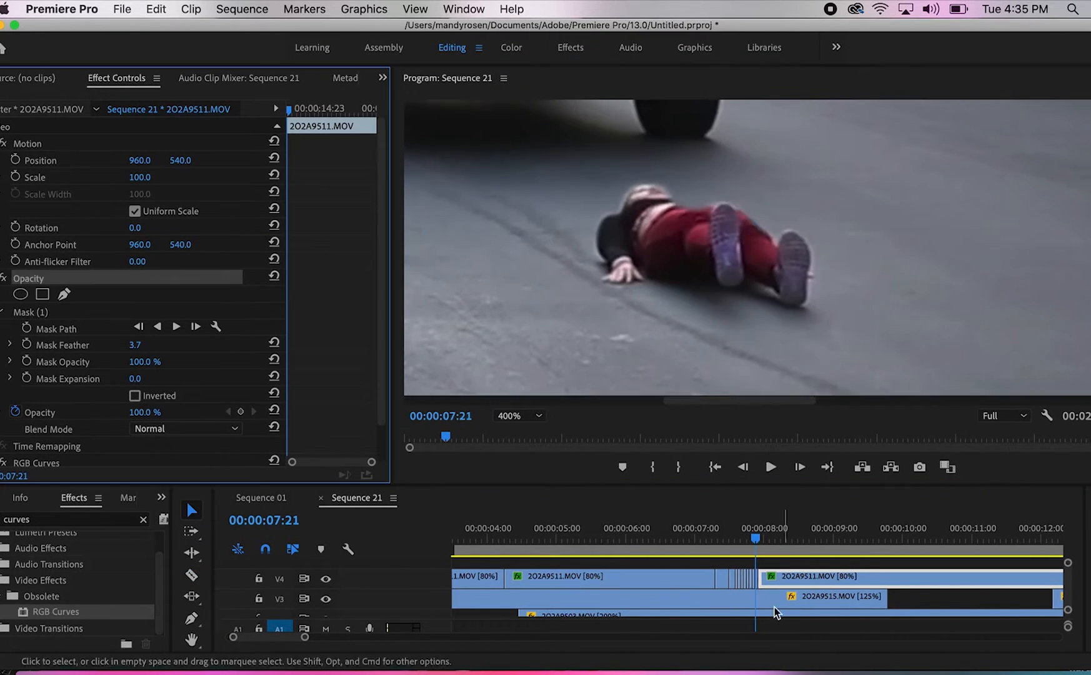
{"action": "key", "text": "Left"}
{"action": "left_click", "coordinate": [754, 579]}
{"action": "left_click", "coordinate": [65, 295]}
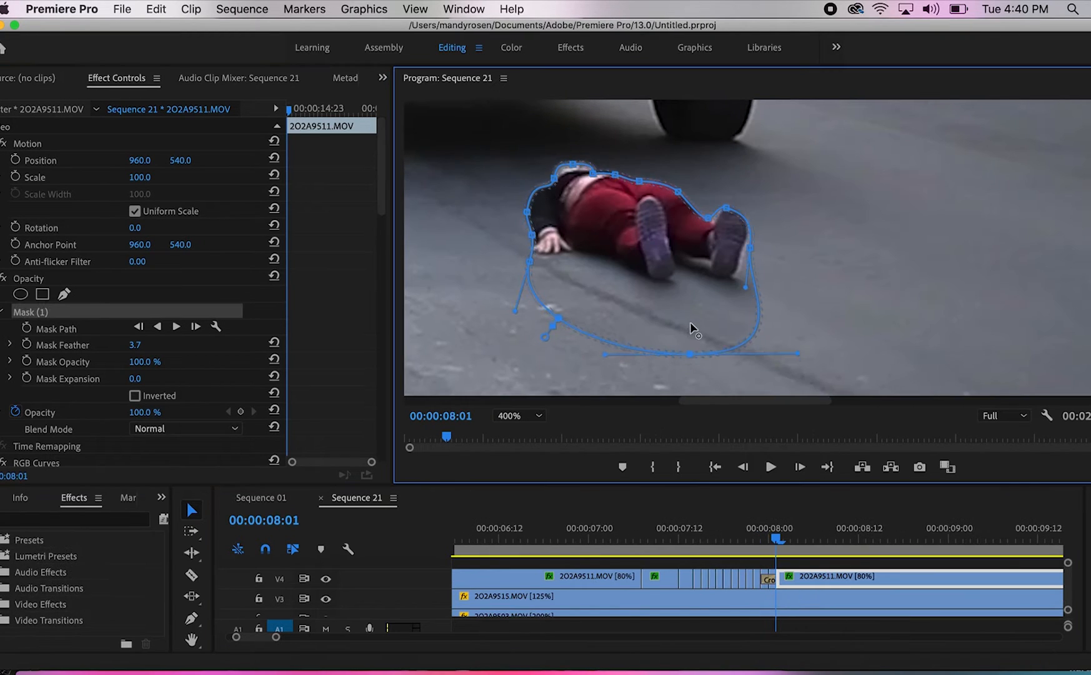
Pull the mask's lower edge up close beneath the hand and shoes at 00:00:08:01 and 00:00:08:02
{"action": "left_click_drag", "start_coordinate": [695, 353], "coordinate": [693, 296]}
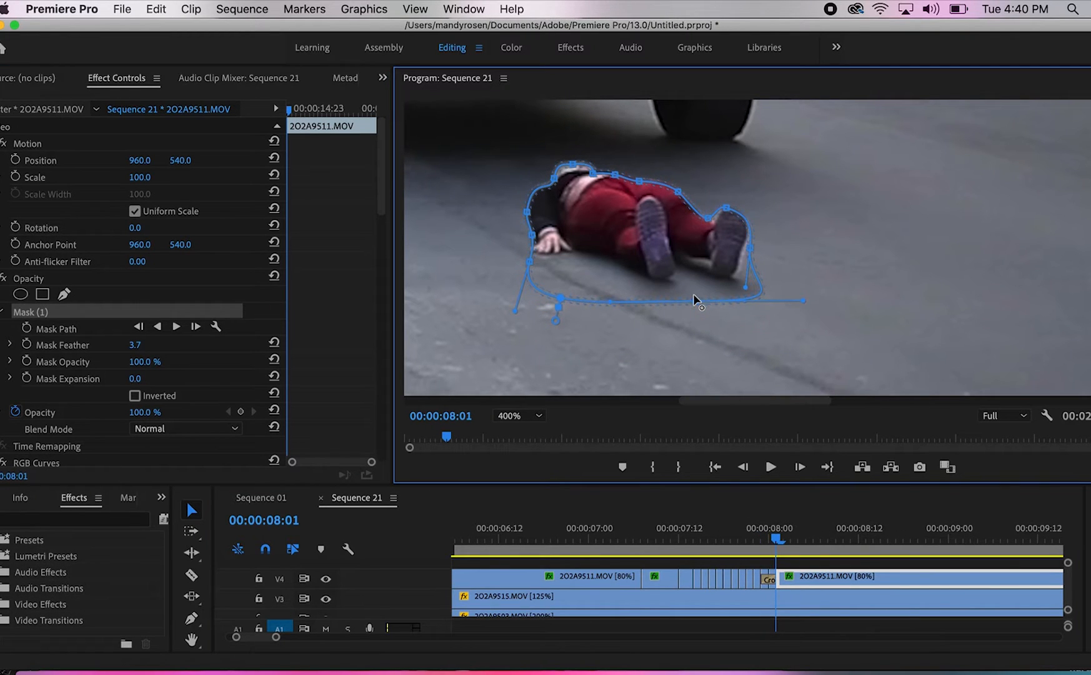
{"action": "left_click_drag", "start_coordinate": [560, 304], "coordinate": [583, 304]}
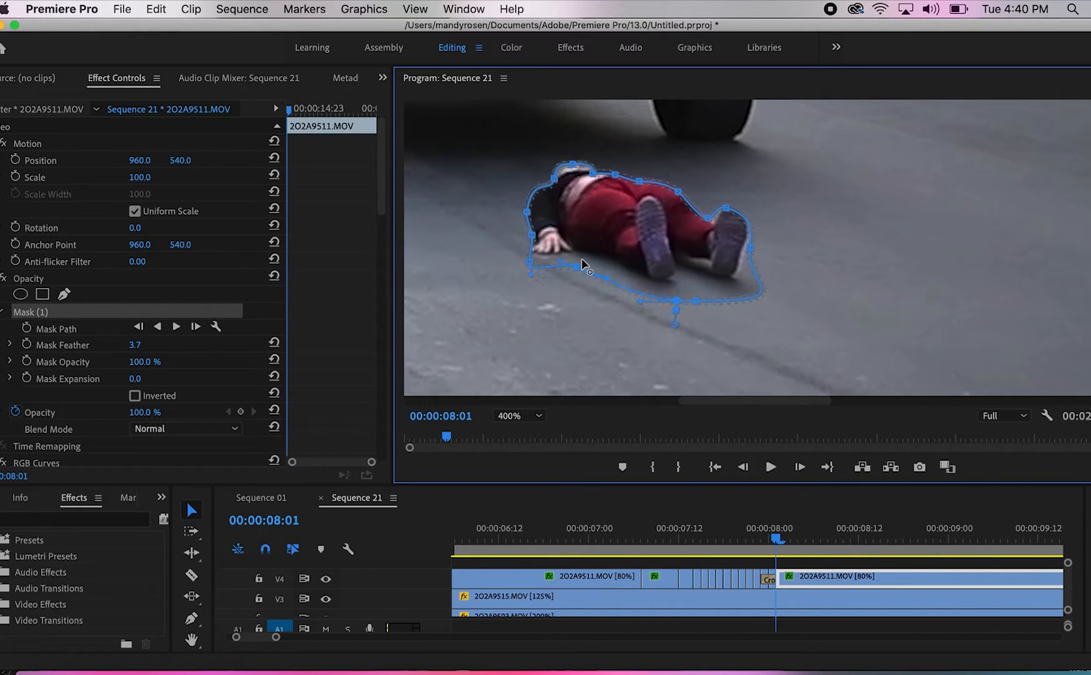
{"action": "left_click_drag", "start_coordinate": [581, 258], "coordinate": [583, 258]}
{"action": "left_click_drag", "start_coordinate": [693, 300], "coordinate": [692, 292]}
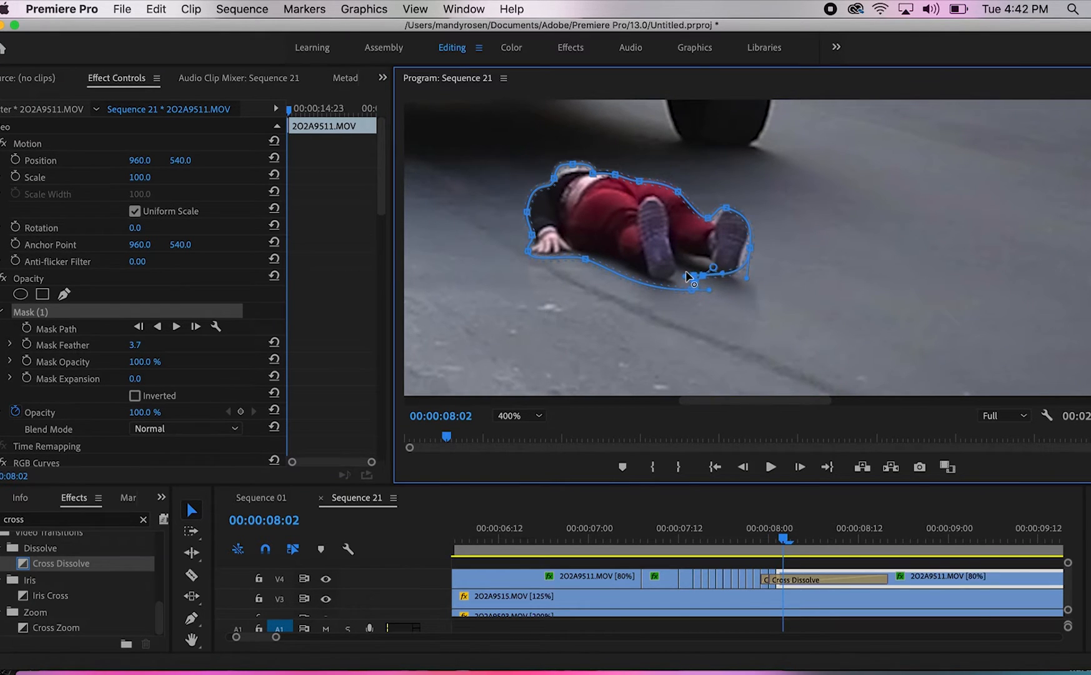
{"action": "left_click_drag", "start_coordinate": [660, 298], "coordinate": [599, 292]}
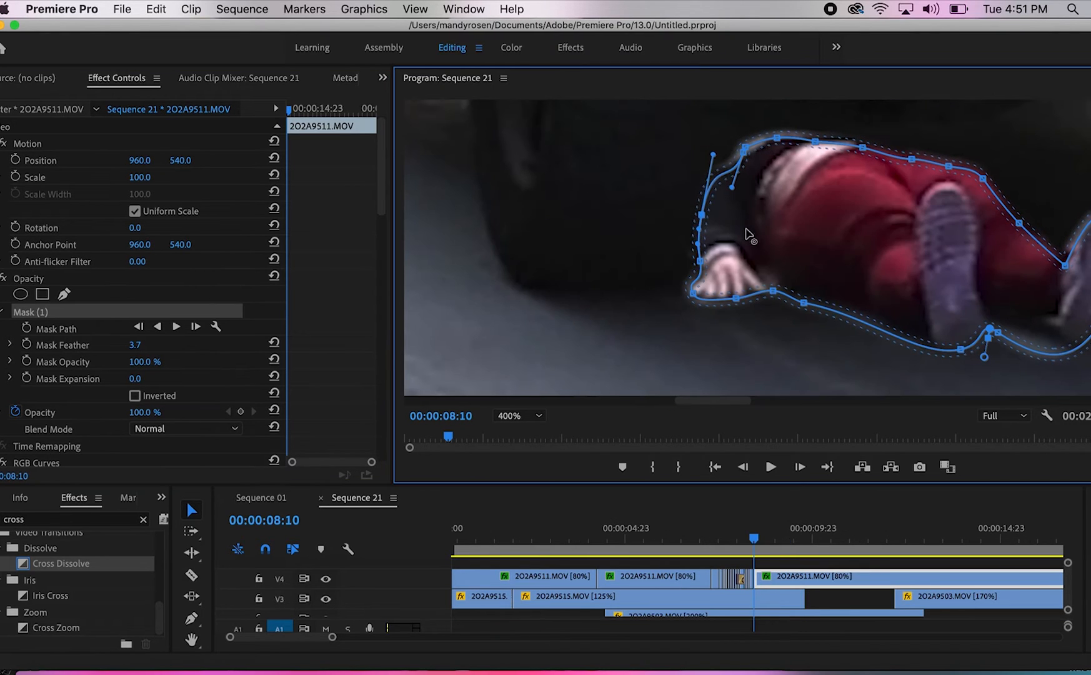
Tighten the mask around the waist and hand at 00:00:08:10, removing two surplus points, and hide the outline
{"action": "mouse_move", "coordinate": [750, 236]}
{"action": "left_mouse_down"}
{"action": "mouse_move", "coordinate": [784, 238]}
{"action": "mouse_move", "coordinate": [751, 220]}
{"action": "left_mouse_up"}
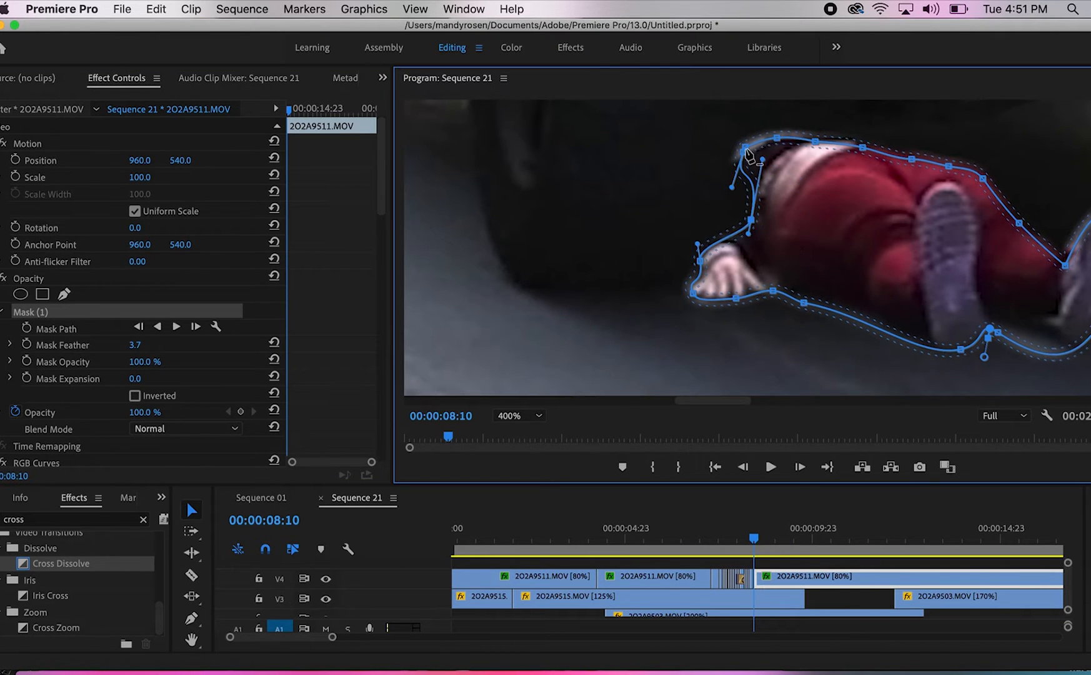
{"action": "left_click", "coordinate": [745, 152], "text": "super"}
{"action": "key", "text": "super+z"}
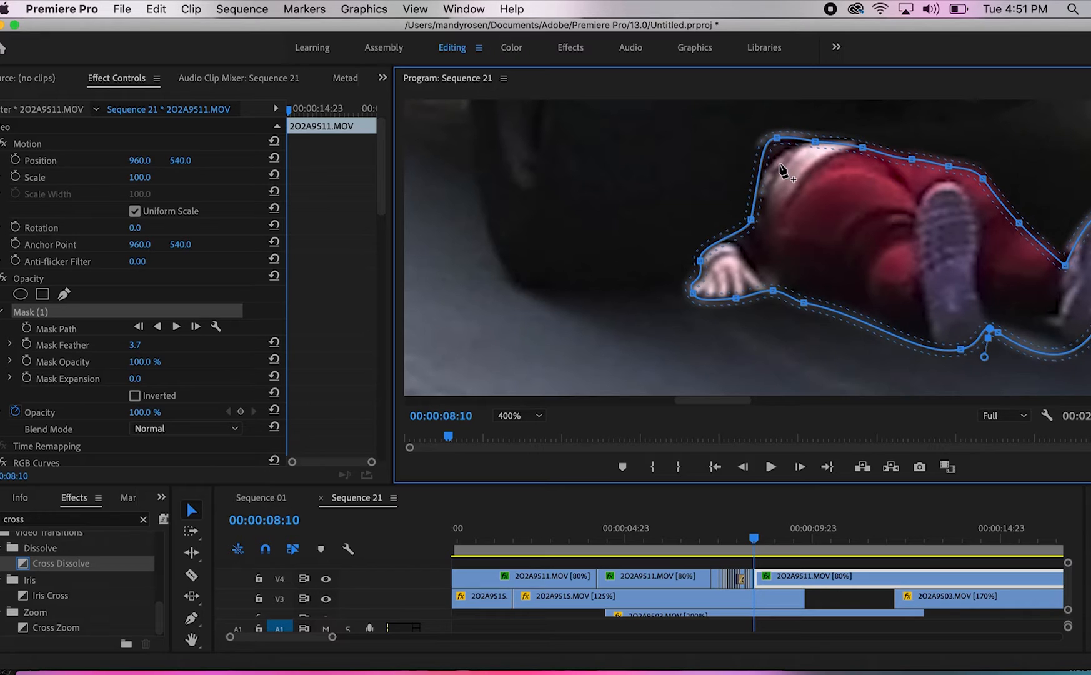
{"action": "left_click_drag", "start_coordinate": [777, 138], "coordinate": [815, 146]}
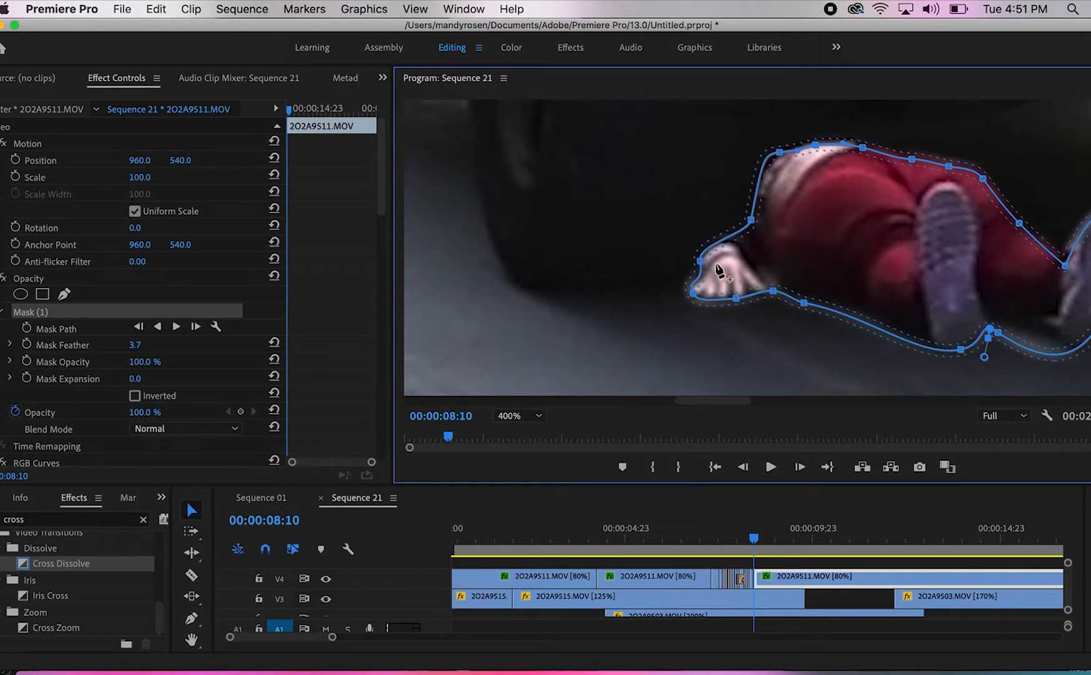
{"action": "left_click", "coordinate": [700, 261], "text": "super"}
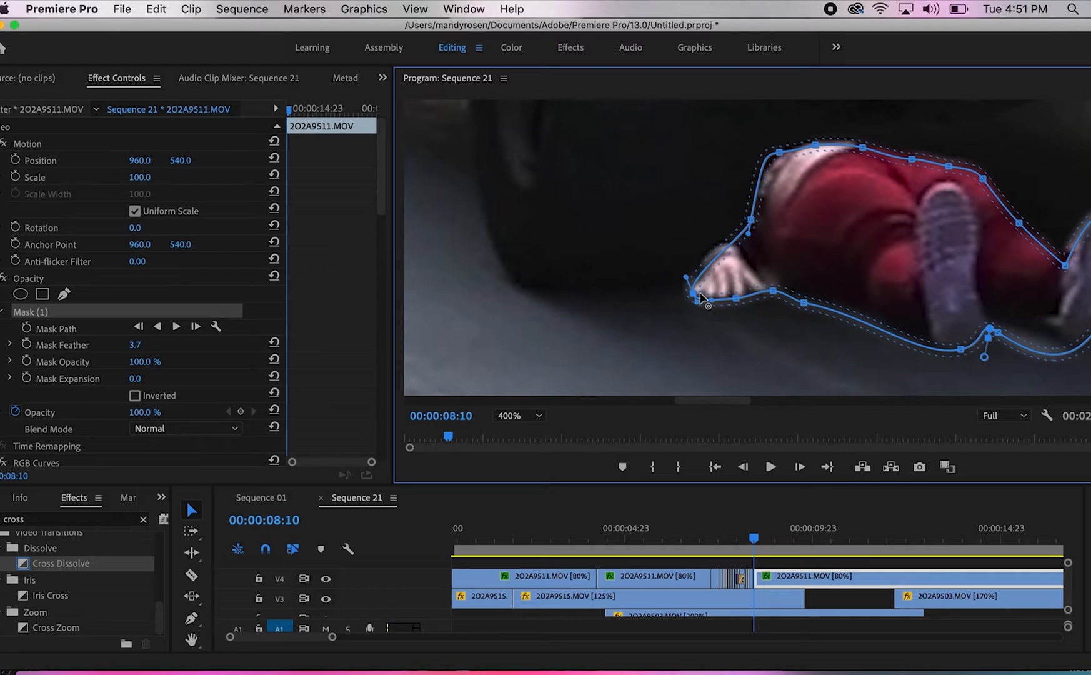
{"action": "left_click_drag", "start_coordinate": [700, 297], "coordinate": [709, 298]}
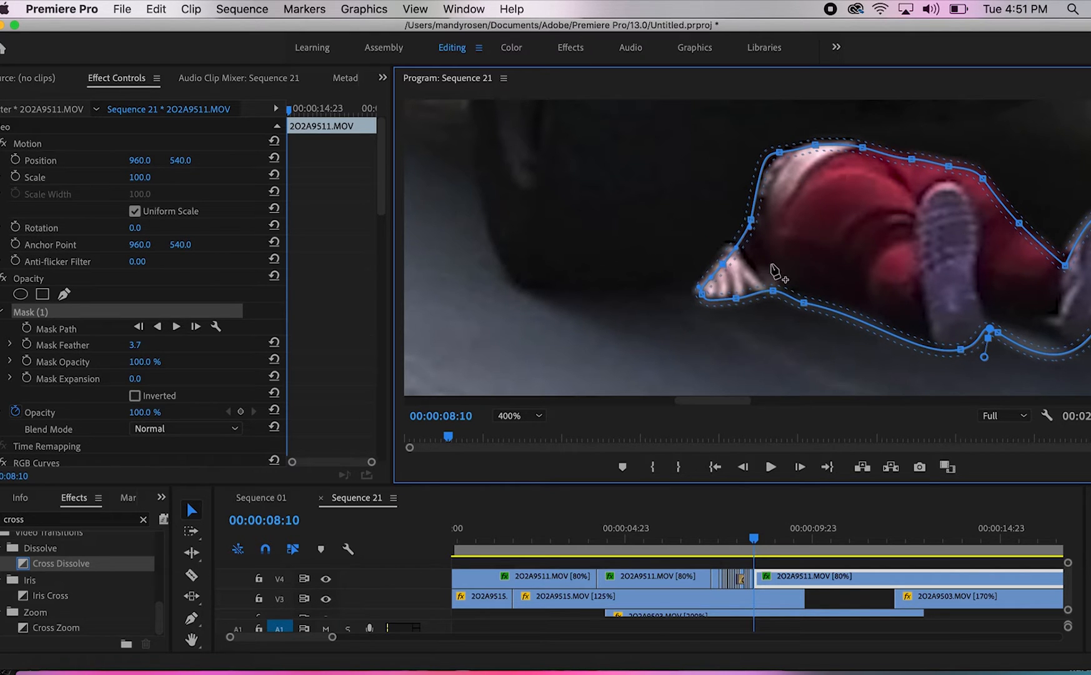
{"action": "left_click", "coordinate": [132, 282]}
Trim the hand and waist out of the mask at 00:00:08:11, cut it down to the lower legs at 00:00:08:12, and hide the outline
{"action": "key", "text": "Right"}
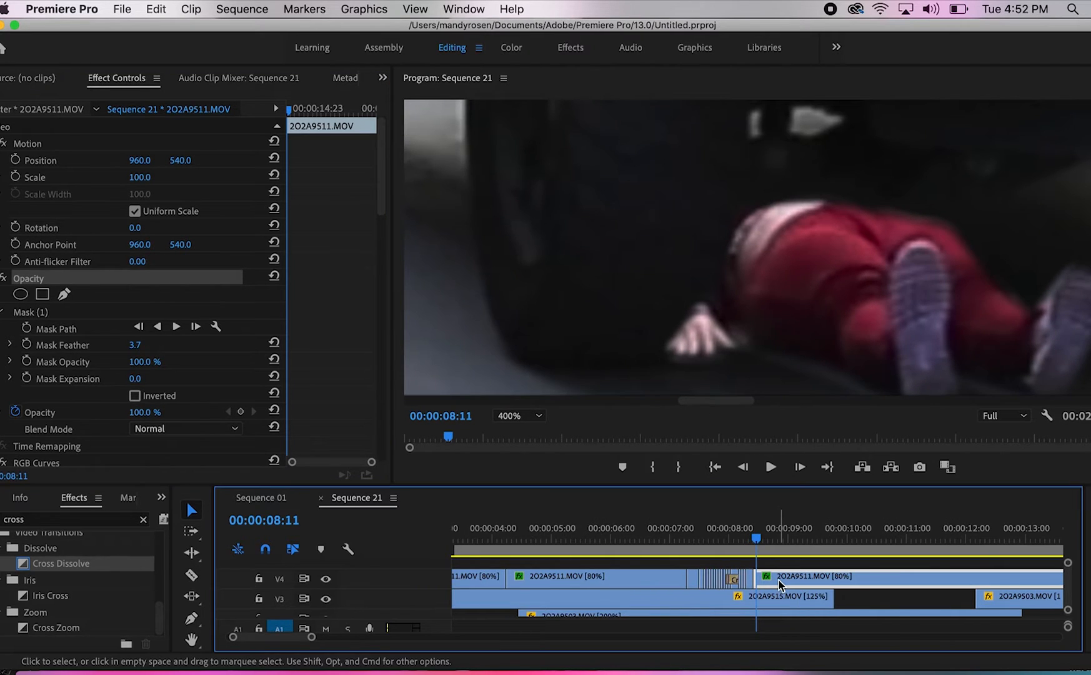
{"action": "left_click", "coordinate": [128, 312]}
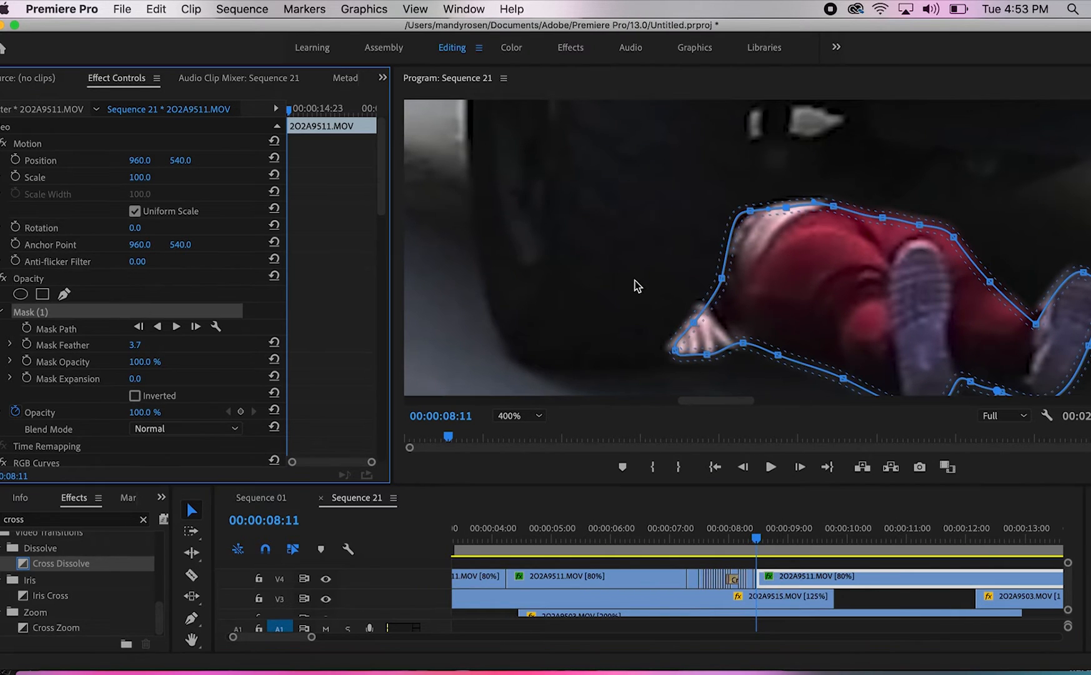
{"action": "left_click", "coordinate": [725, 339]}
{"action": "left_click_drag", "start_coordinate": [724, 336], "coordinate": [728, 336]}
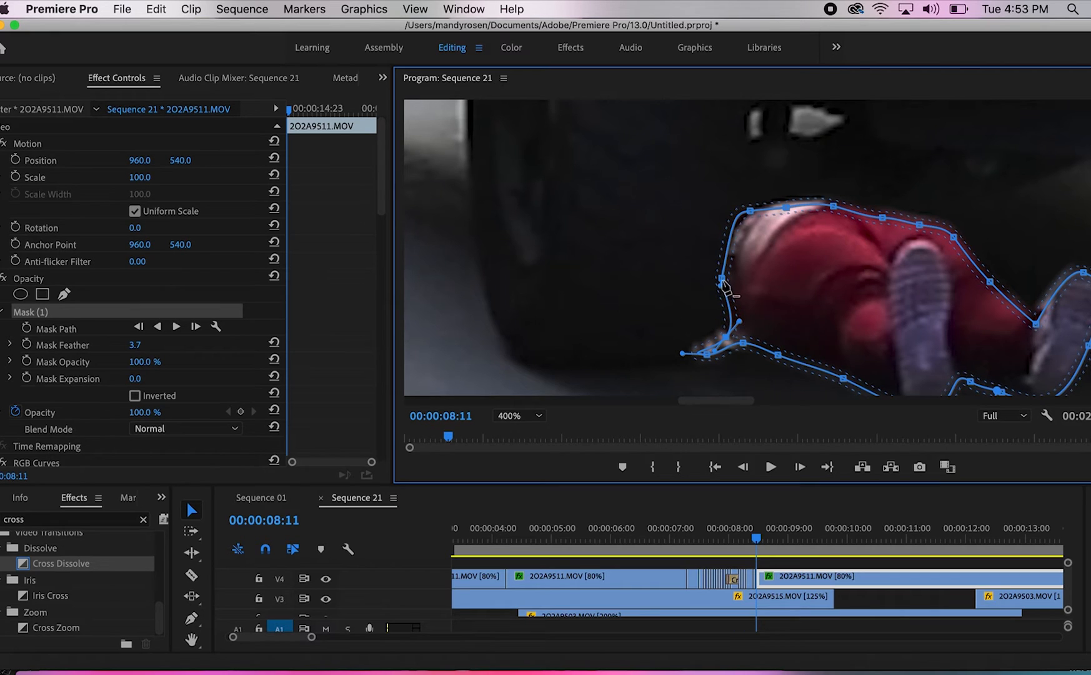
{"action": "mouse_move", "coordinate": [750, 273]}
{"action": "left_mouse_down"}
{"action": "mouse_move", "coordinate": [773, 246]}
{"action": "mouse_move", "coordinate": [802, 251]}
{"action": "left_mouse_up"}
{"action": "left_click_drag", "start_coordinate": [726, 345], "coordinate": [726, 337]}
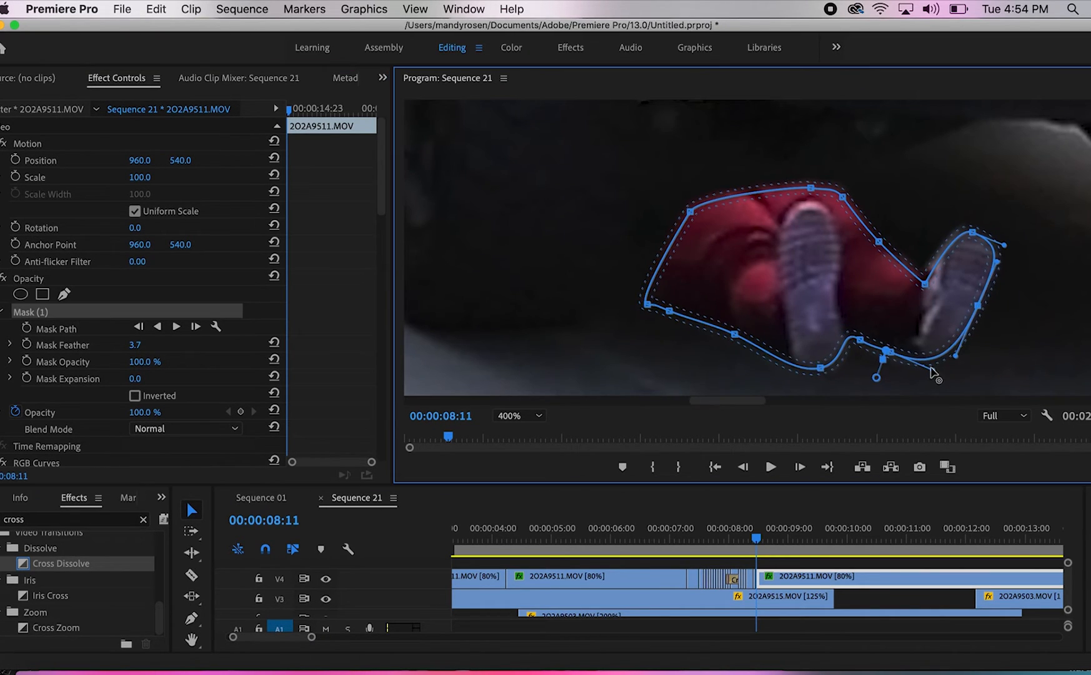
{"action": "key", "text": "Right"}
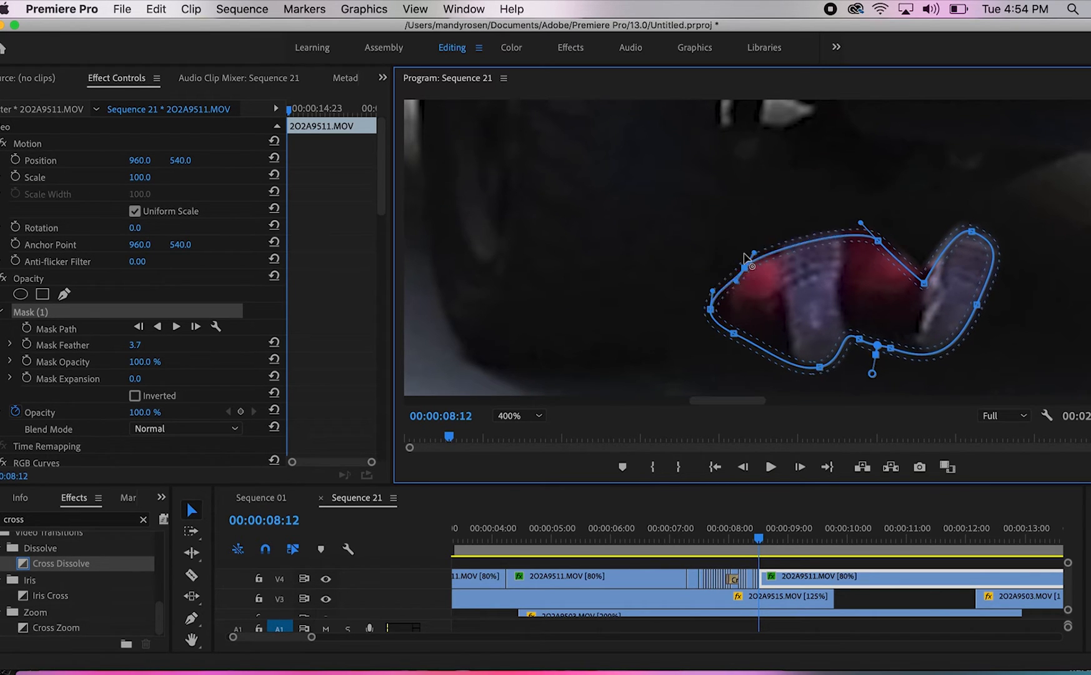
{"action": "left_click", "coordinate": [158, 280]}
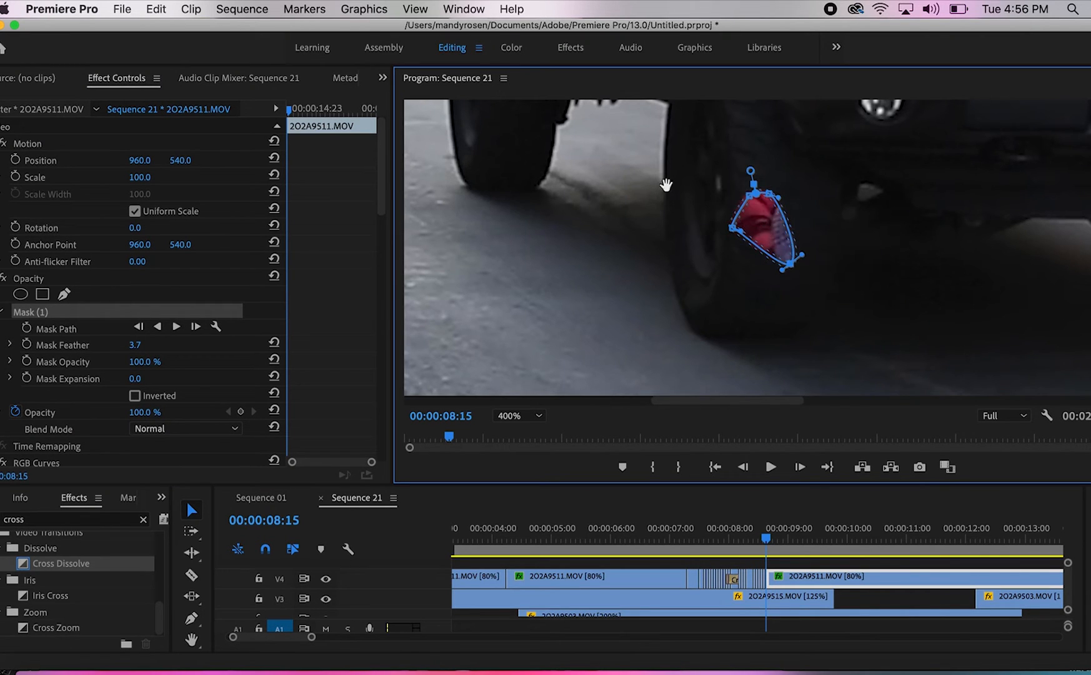
Reposition the mask over the sliver of arm and hand beside the wheel at 00:00:08:15, fit it, and save the project
{"action": "left_click_drag", "start_coordinate": [862, 281], "coordinate": [651, 235]}
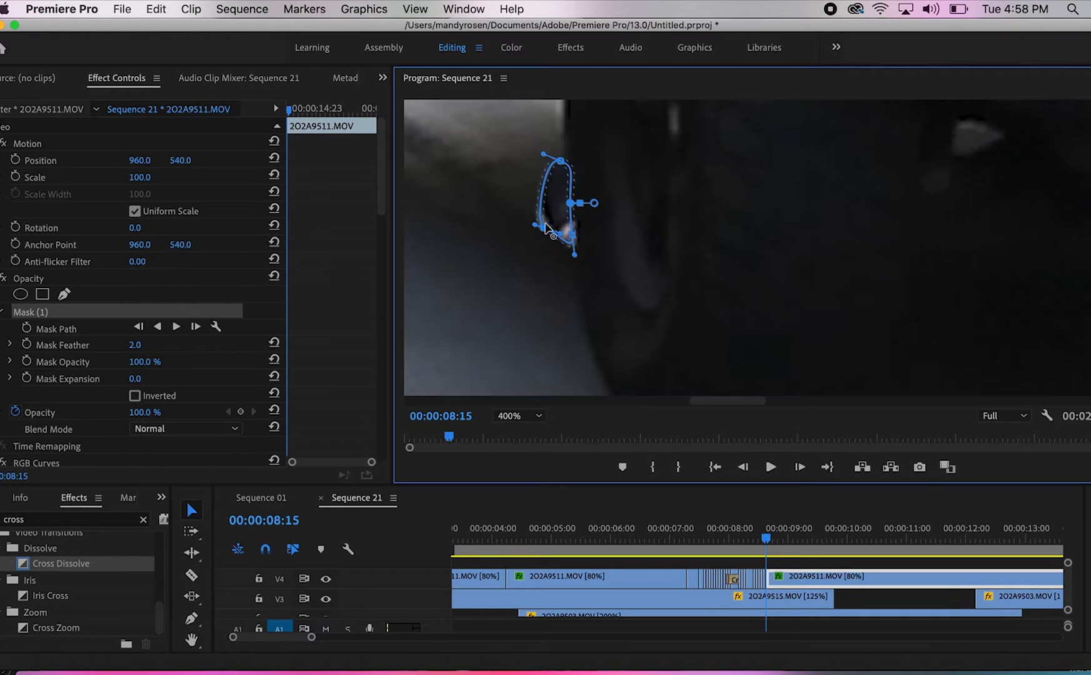
{"action": "left_click_drag", "start_coordinate": [546, 221], "coordinate": [548, 218]}
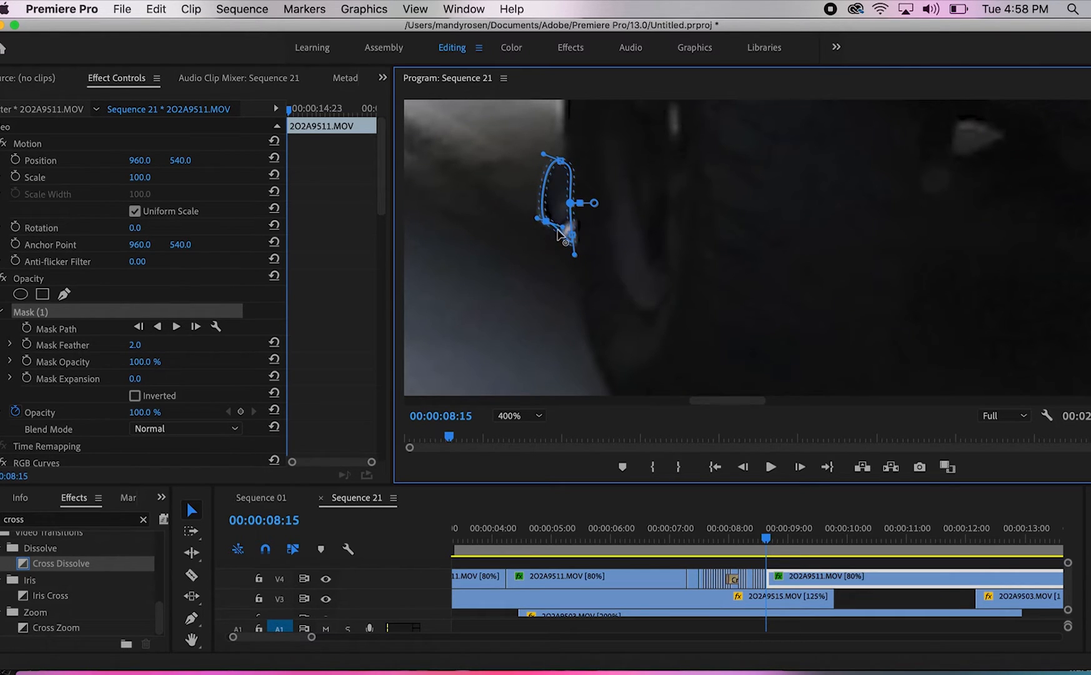
{"action": "left_click", "coordinate": [123, 278]}
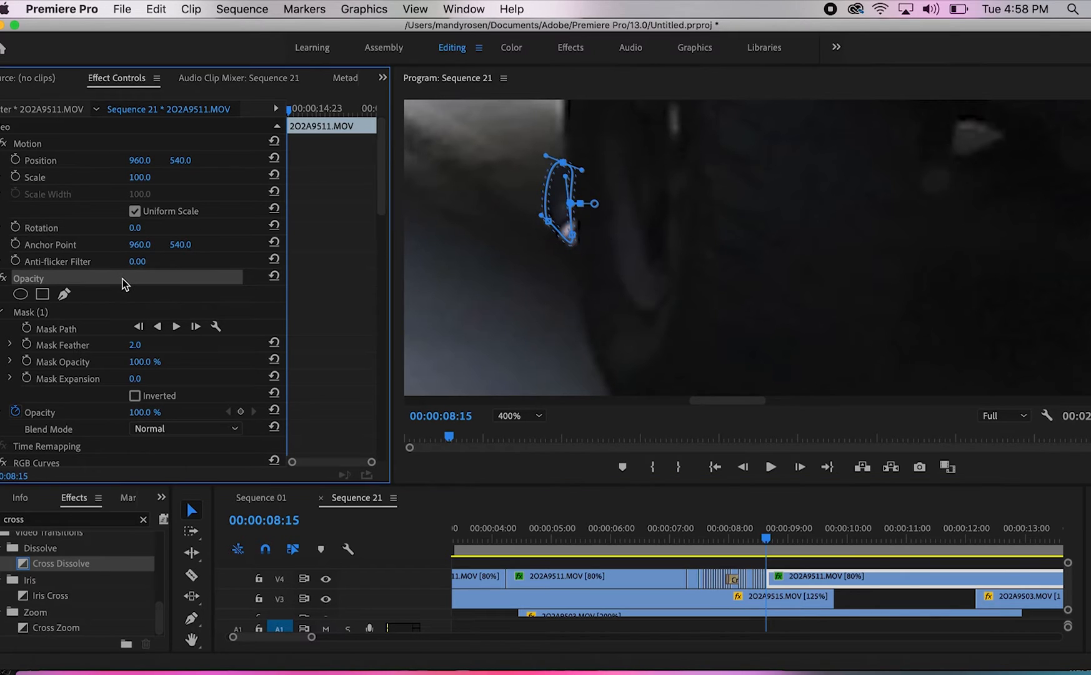
{"action": "key", "text": "super+s"}
Stretch the mask at 00:00:08:16 across the arm and torso up to the wheel's edge
{"action": "key", "text": "Right"}
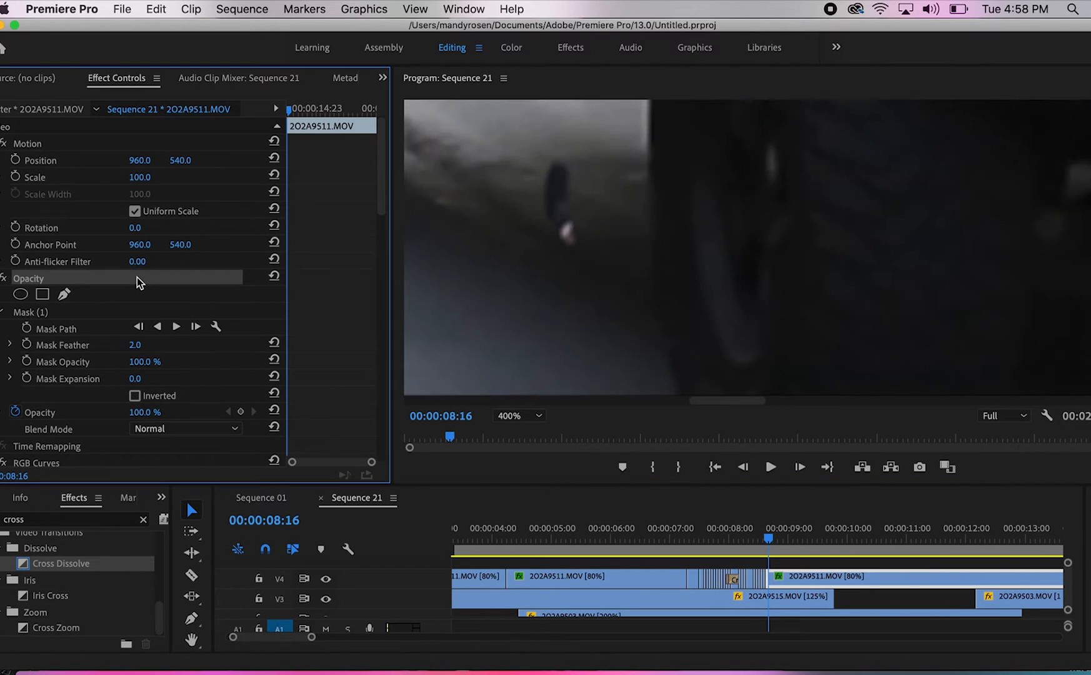
{"action": "left_click", "coordinate": [135, 312]}
{"action": "left_click_drag", "start_coordinate": [580, 198], "coordinate": [648, 202]}
{"action": "left_click_drag", "start_coordinate": [569, 236], "coordinate": [655, 255]}
{"action": "left_click_drag", "start_coordinate": [635, 186], "coordinate": [648, 131]}
{"action": "mouse_move", "coordinate": [558, 163]}
{"action": "left_mouse_down"}
{"action": "mouse_move", "coordinate": [550, 115]}
{"action": "mouse_move", "coordinate": [593, 135]}
{"action": "left_mouse_up"}
Fit the mask points around the fingers, wrist and sleeve at 00:00:08:16 and hide the outline
{"action": "left_click_drag", "start_coordinate": [550, 219], "coordinate": [543, 268]}
{"action": "mouse_move", "coordinate": [614, 251]}
{"action": "left_mouse_down"}
{"action": "mouse_move", "coordinate": [651, 256]}
{"action": "mouse_move", "coordinate": [626, 242]}
{"action": "left_mouse_up"}
{"action": "left_click_drag", "start_coordinate": [564, 181], "coordinate": [547, 168]}
{"action": "left_click_drag", "start_coordinate": [540, 240], "coordinate": [558, 248]}
{"action": "left_click_drag", "start_coordinate": [655, 255], "coordinate": [652, 254]}
{"action": "left_click_drag", "start_coordinate": [647, 202], "coordinate": [650, 200]}
{"action": "left_click", "coordinate": [173, 275]}
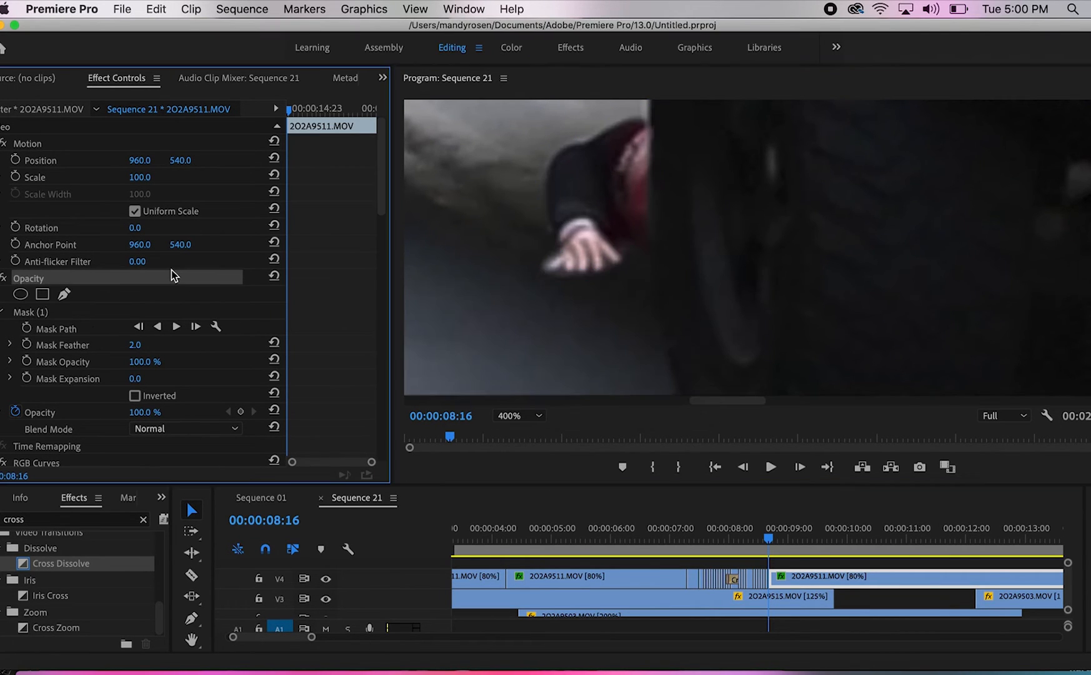
Extend the mask over the red trousers to the wheel's edge at 00:00:08:17, cut the V4 clip, and hide the outline
{"action": "left_click", "coordinate": [94, 312]}
{"action": "left_click_drag", "start_coordinate": [652, 255], "coordinate": [748, 224]}
{"action": "left_click_drag", "start_coordinate": [648, 130], "coordinate": [752, 133]}
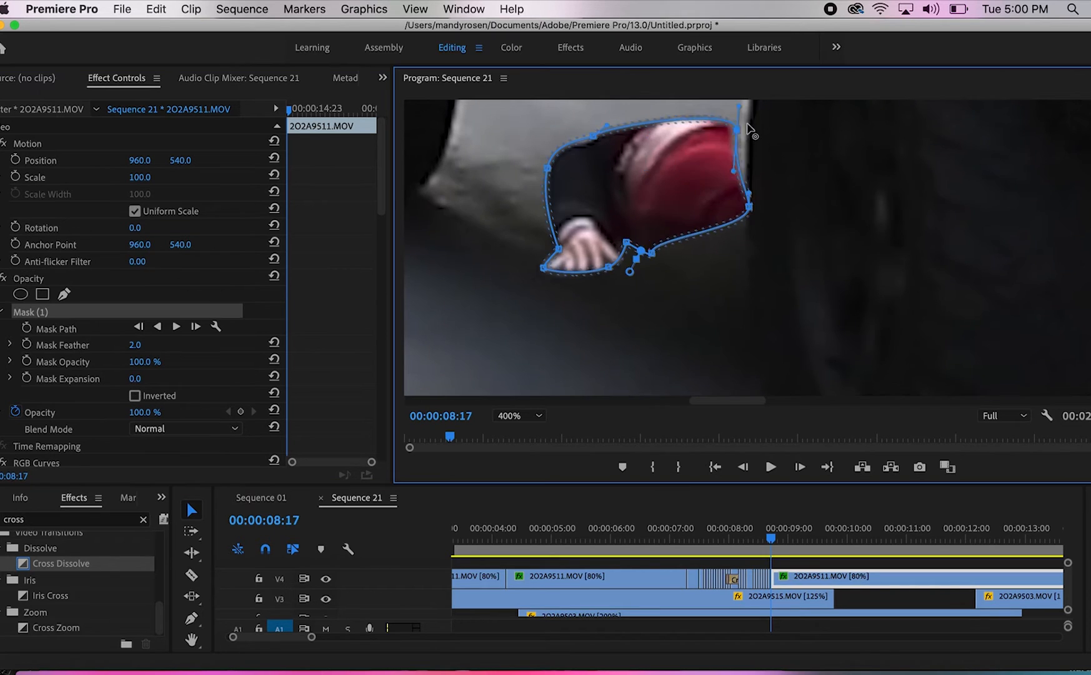
{"action": "left_click_drag", "start_coordinate": [748, 223], "coordinate": [751, 306]}
{"action": "scroll", "coordinate": [653, 190], "scroll_direction": "up", "scroll_amount": 3}
{"action": "key", "text": "super+k"}
{"action": "left_click", "coordinate": [125, 312]}
{"action": "left_click", "coordinate": [177, 275]}
Step back to 00:00:08:15 and forward again to review the masks on the neighbouring frames
{"action": "key", "text": "Left"}
{"action": "key", "text": "Left"}
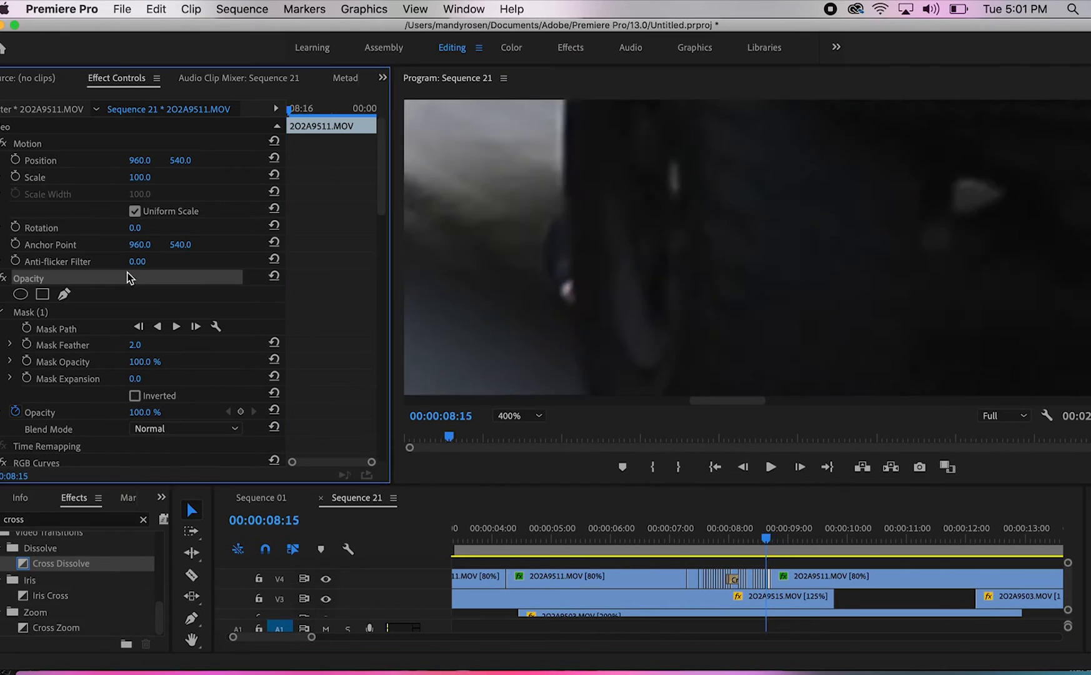
{"action": "key", "text": "Right"}
{"action": "key", "text": "Right"}
Split the V4 clip at 00:00:08:18 and extend the mask's wheel-side edge over the legs and part of the shoe
{"action": "left_click", "coordinate": [785, 579]}
{"action": "key", "text": "Right"}
{"action": "key", "text": "super+k"}
{"action": "left_click", "coordinate": [125, 312]}
{"action": "left_click_drag", "start_coordinate": [750, 186], "coordinate": [803, 197]}
{"action": "left_click_drag", "start_coordinate": [748, 266], "coordinate": [800, 281]}
{"action": "left_click_drag", "start_coordinate": [775, 318], "coordinate": [796, 383]}
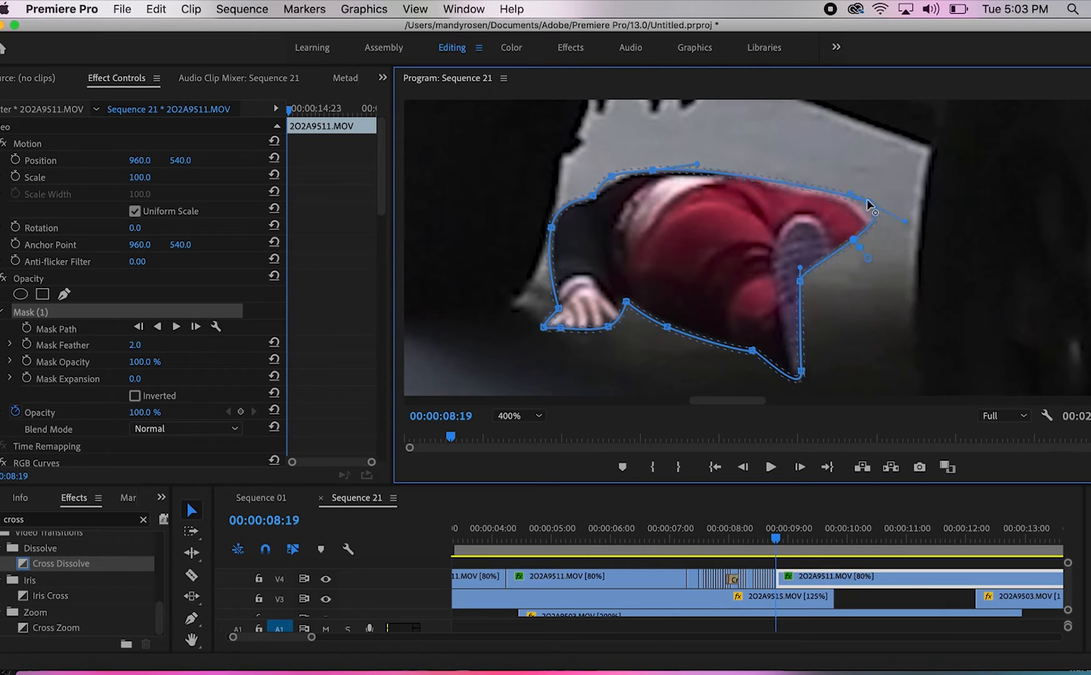
Extend the mask around the first shoe and the second leg at 00:00:08:19 and save the project
{"action": "left_click_drag", "start_coordinate": [866, 204], "coordinate": [926, 268]}
{"action": "left_click_drag", "start_coordinate": [900, 369], "coordinate": [913, 360]}
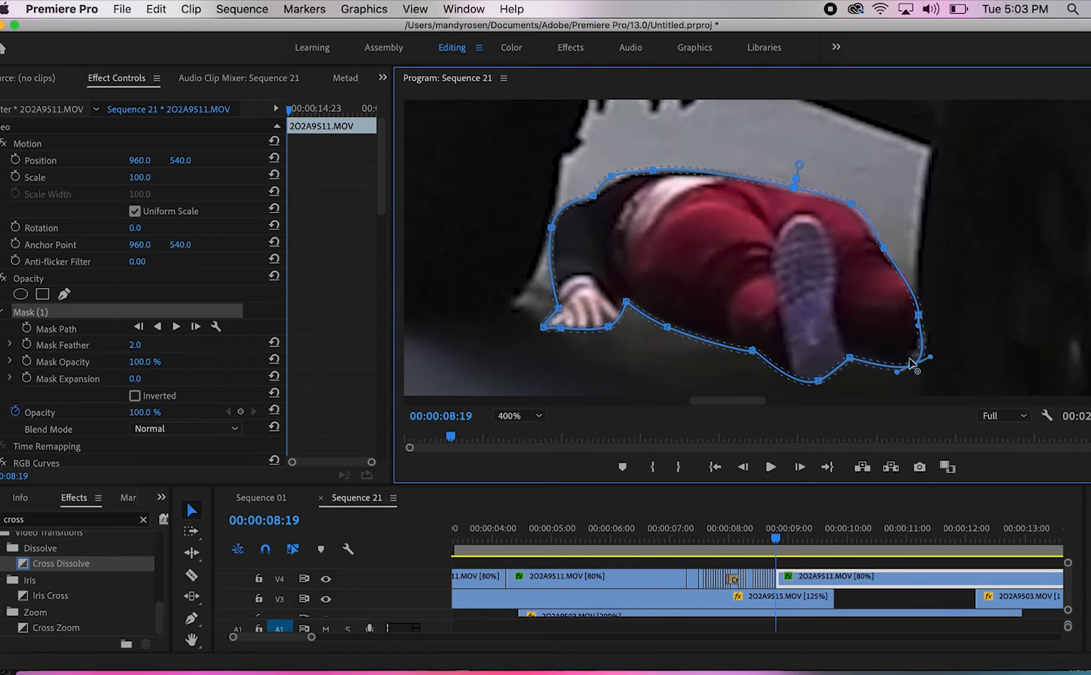
{"action": "key", "text": "super+s"}
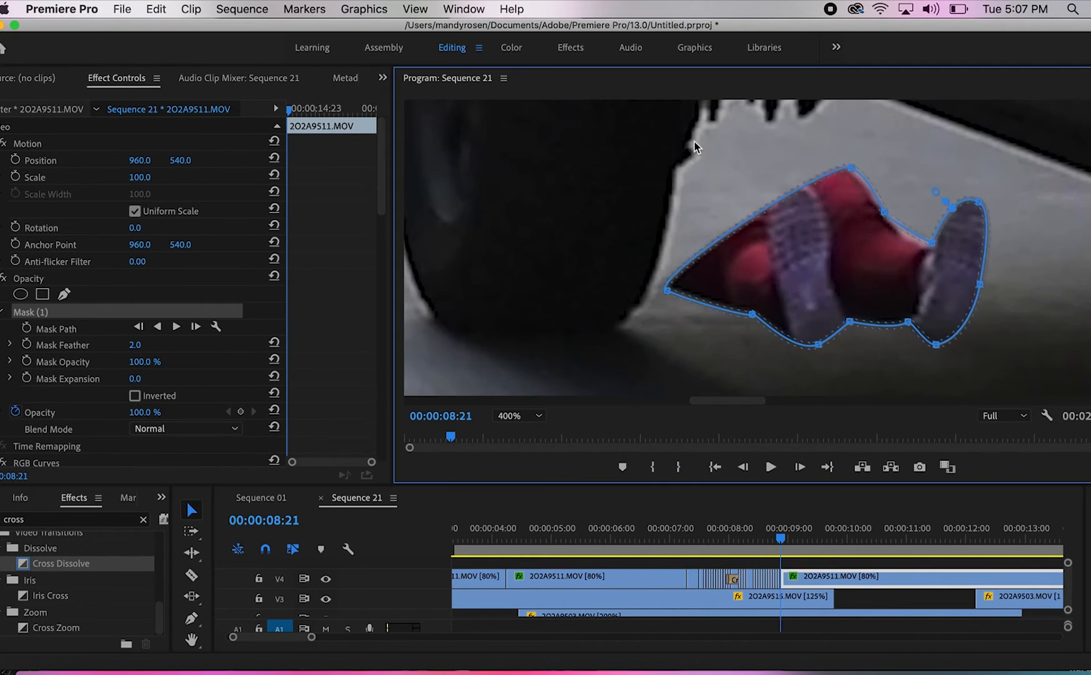
Pull the mask's edge in along the tire at 00:00:08:21, split the clip at 00:00:08:22 and refit the edge there, save, and check without the outline
{"action": "left_click_drag", "start_coordinate": [754, 222], "coordinate": [677, 151]}
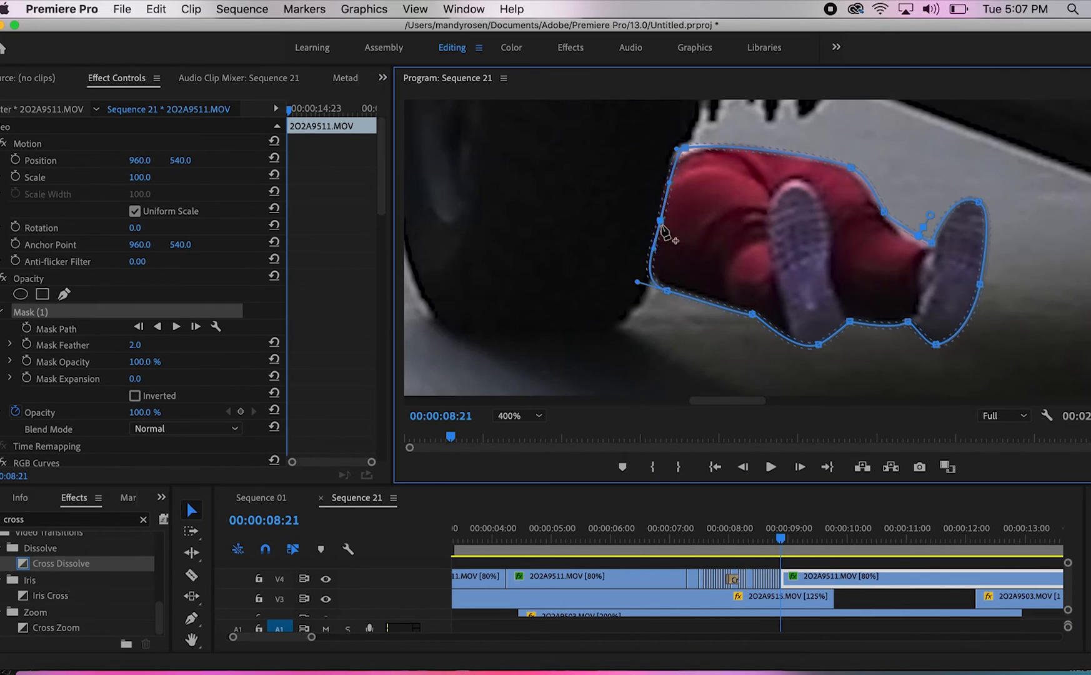
{"action": "key", "text": "Right"}
{"action": "key", "text": "super+k"}
{"action": "left_click", "coordinate": [799, 579]}
{"action": "left_click", "coordinate": [31, 311]}
{"action": "left_click_drag", "start_coordinate": [659, 220], "coordinate": [708, 197]}
{"action": "left_click_drag", "start_coordinate": [667, 290], "coordinate": [705, 301]}
{"action": "left_click", "coordinate": [700, 258]}
{"action": "key", "text": "super+s"}
{"action": "left_click", "coordinate": [146, 277]}
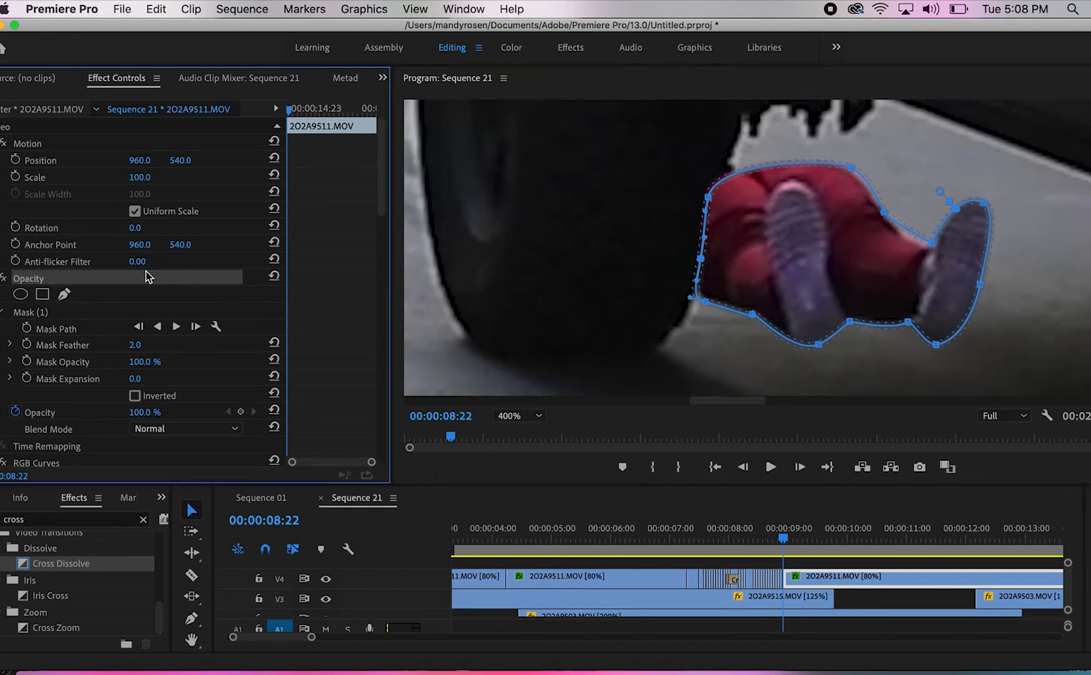
{"action": "left_click", "coordinate": [31, 312]}
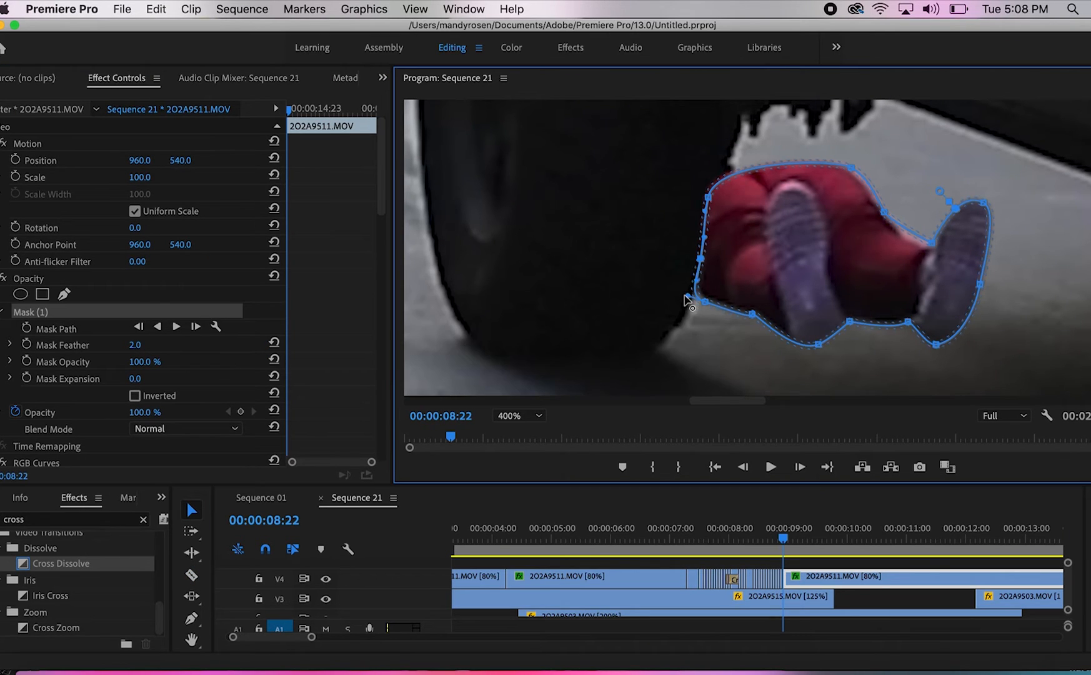
{"action": "left_click", "coordinate": [179, 277]}
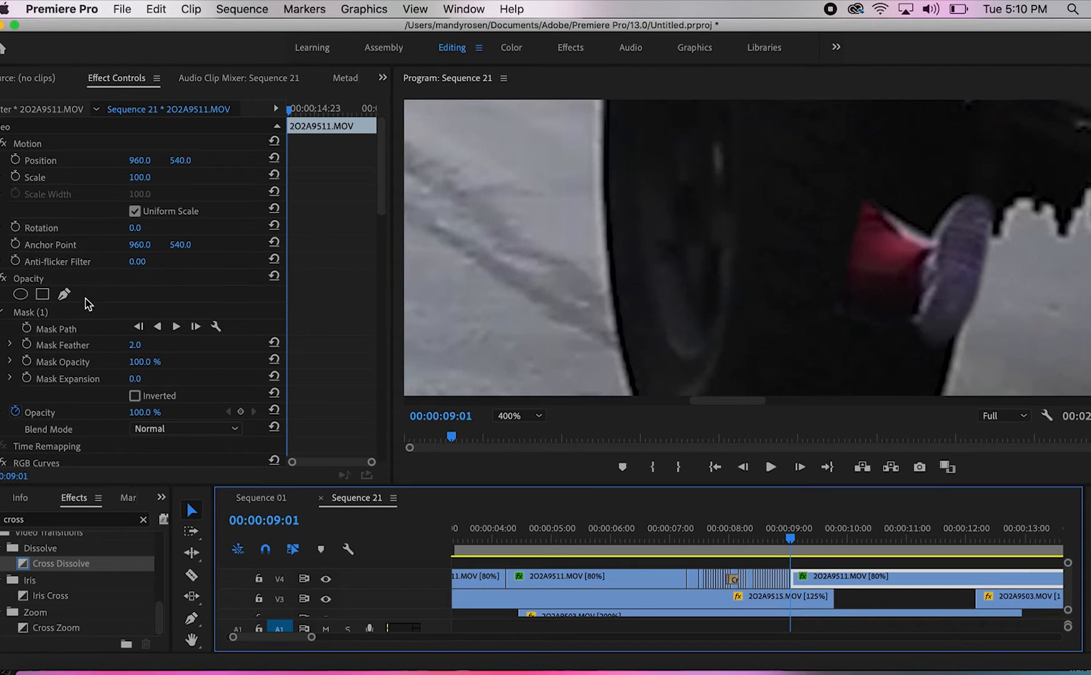
Move the mask at 00:00:09:01 from the shoe to the other side of the tire and reshape it around the sleeve and hand
{"action": "left_click", "coordinate": [87, 311]}
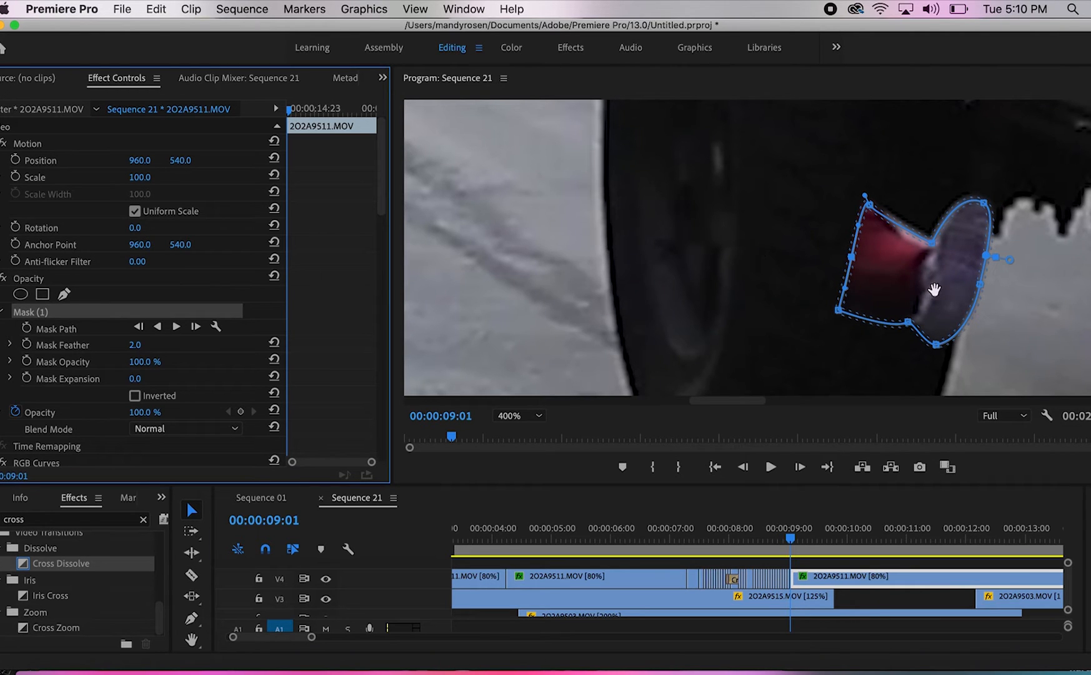
{"action": "left_click_drag", "start_coordinate": [866, 266], "coordinate": [590, 221]}
{"action": "left_click", "coordinate": [579, 173], "text": "super"}
{"action": "left_click", "coordinate": [486, 239], "text": "super"}
{"action": "left_click", "coordinate": [516, 133], "text": "super"}
{"action": "left_click_drag", "start_coordinate": [631, 133], "coordinate": [583, 167]}
{"action": "left_click_drag", "start_coordinate": [625, 206], "coordinate": [606, 184]}
{"action": "left_click_drag", "start_coordinate": [584, 274], "coordinate": [595, 312]}
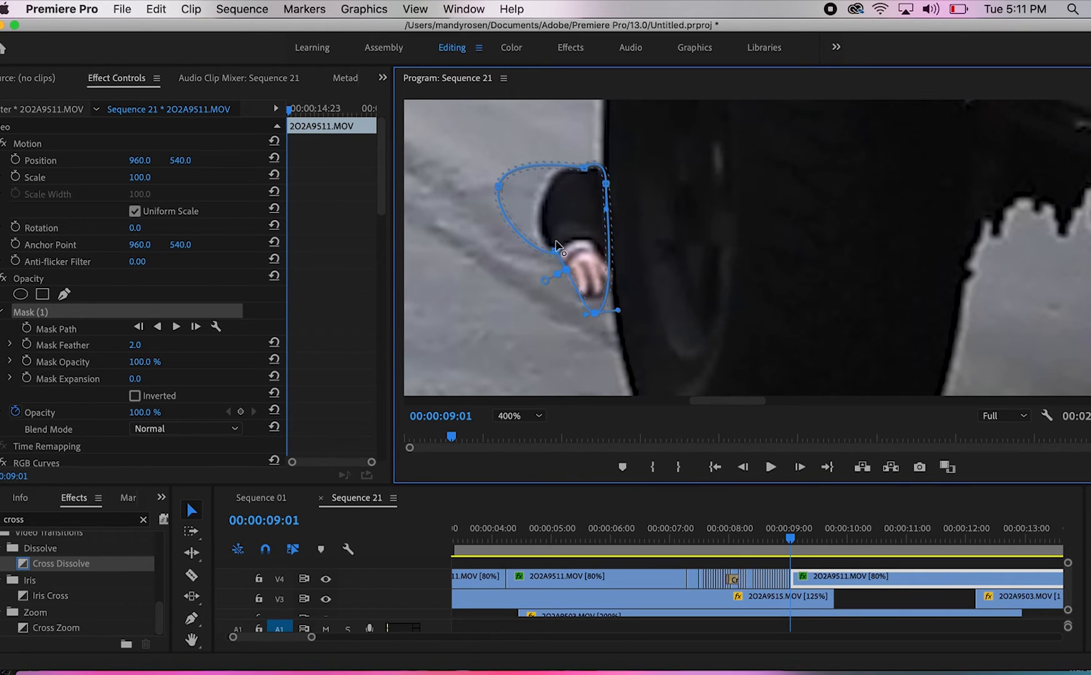
Tighten the mask's outer curve and lower edge closely around the black sleeve and hand beside the tire
{"action": "left_click_drag", "start_coordinate": [498, 187], "coordinate": [546, 196]}
{"action": "left_click", "coordinate": [524, 167], "text": "super"}
{"action": "left_click_drag", "start_coordinate": [554, 250], "coordinate": [543, 242]}
{"action": "left_click_drag", "start_coordinate": [594, 313], "coordinate": [587, 298]}
{"action": "mouse_move", "coordinate": [603, 300]}
{"action": "left_mouse_down"}
{"action": "mouse_move", "coordinate": [631, 301]}
{"action": "mouse_move", "coordinate": [612, 299]}
{"action": "left_mouse_up"}
{"action": "left_click", "coordinate": [609, 259]}
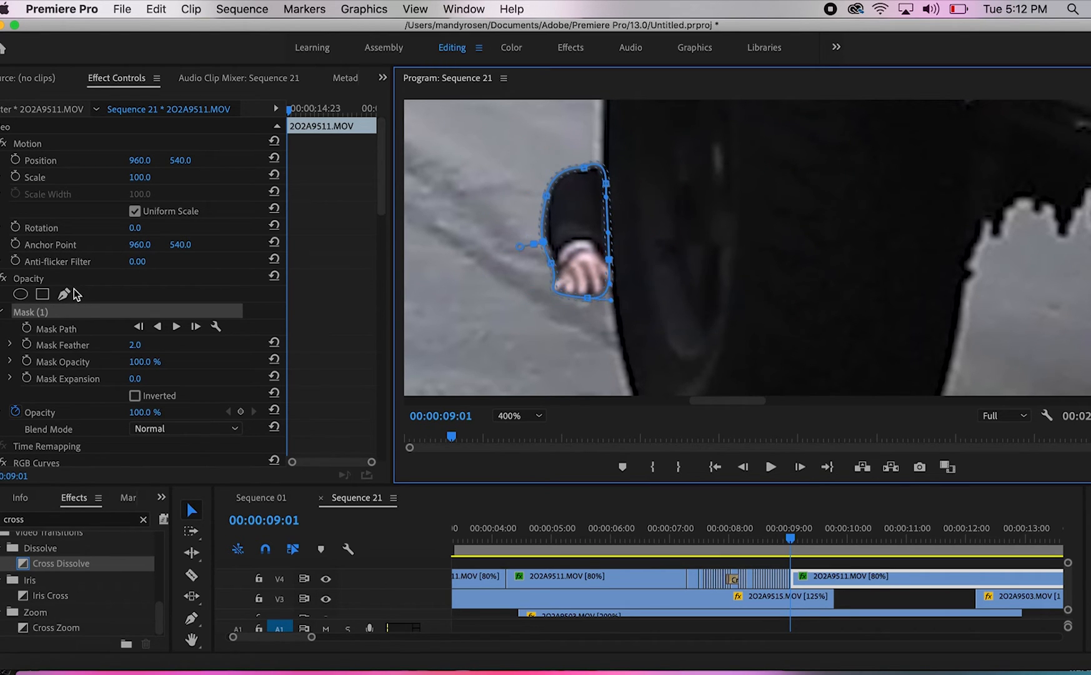
Extend the mask at 00:00:09:02 over the red trousers up to the tire's edge and check the frame without the outline
{"action": "left_click", "coordinate": [71, 279]}
{"action": "left_click", "coordinate": [190, 312]}
{"action": "key", "text": "Right"}
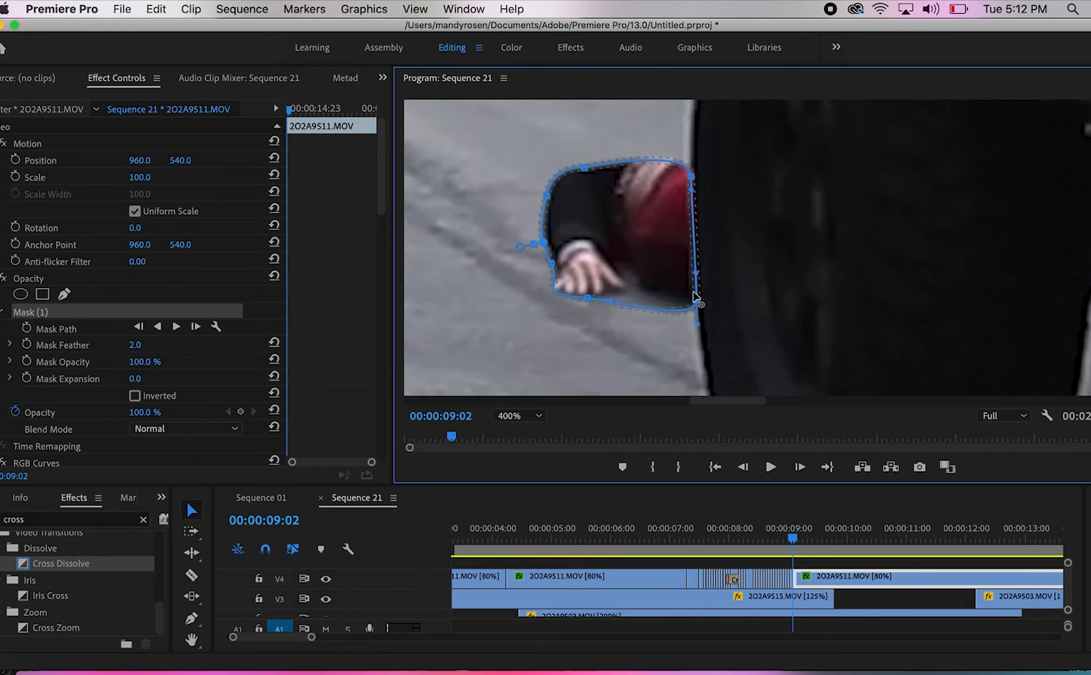
{"action": "left_click", "coordinate": [194, 280]}
Split the clip at 00:00:09:03, widen the mask around the back and hips up to the tire, and save the project
{"action": "key", "text": "Right"}
{"action": "key", "text": "super+k"}
{"action": "left_click", "coordinate": [192, 311]}
{"action": "left_click_drag", "start_coordinate": [695, 219], "coordinate": [732, 217]}
{"action": "left_click_drag", "start_coordinate": [694, 302], "coordinate": [739, 318]}
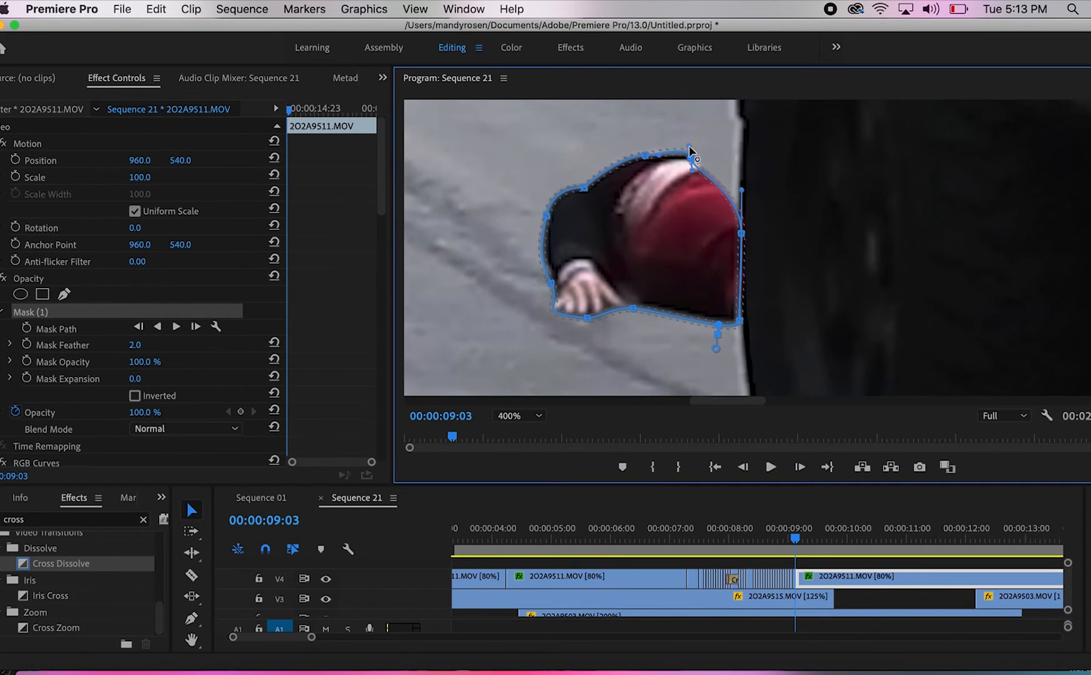
{"action": "left_click", "coordinate": [214, 280]}
{"action": "key", "text": "super+s"}
Split the woman's clip at 00:00:09:04, extend the mask along her legs to the tire's edge, and save the project
{"action": "key", "text": "Right"}
{"action": "left_click_drag", "start_coordinate": [311, 636], "coordinate": [283, 637]}
{"action": "key", "text": "c"}
{"action": "left_click", "coordinate": [755, 578]}
{"action": "key", "text": "v"}
{"action": "left_click", "coordinate": [191, 312]}
{"action": "left_click_drag", "start_coordinate": [740, 318], "coordinate": [849, 371]}
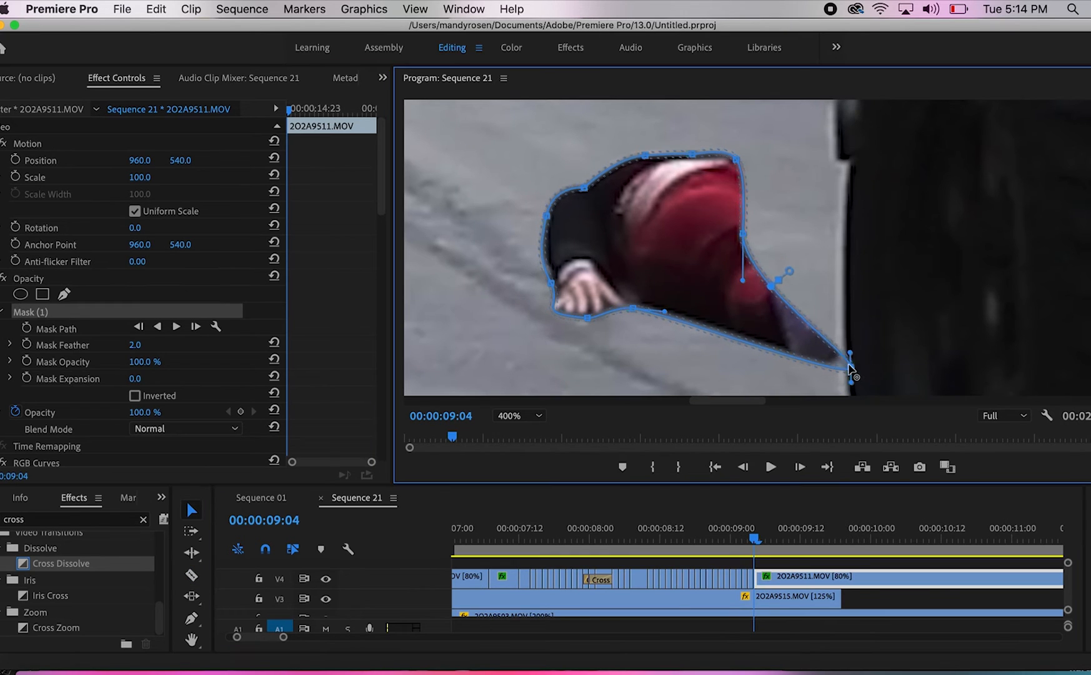
{"action": "left_click_drag", "start_coordinate": [741, 169], "coordinate": [845, 193]}
{"action": "key", "text": "super+s"}
Split the clip at 00:00:09:05 and extend the mask around the first shoe and the second leg up to the tire
{"action": "left_click", "coordinate": [193, 278]}
{"action": "key", "text": "Right"}
{"action": "key", "text": "super+k"}
{"action": "left_click", "coordinate": [191, 312]}
{"action": "left_click_drag", "start_coordinate": [850, 368], "coordinate": [908, 348]}
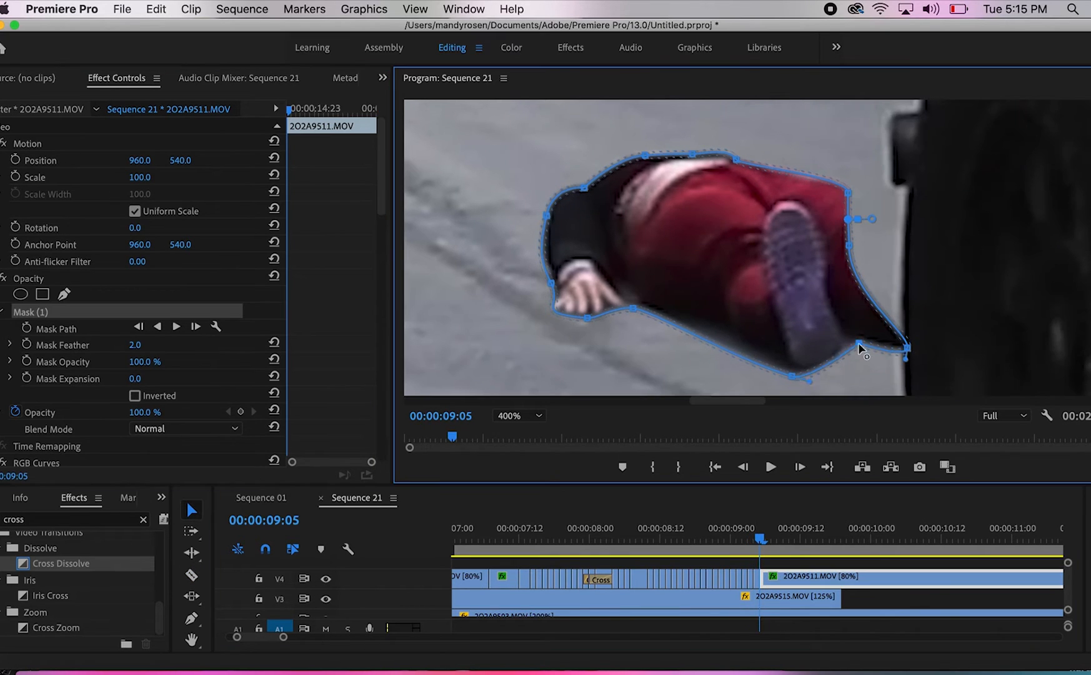
{"action": "left_click_drag", "start_coordinate": [844, 192], "coordinate": [901, 202]}
{"action": "left_click_drag", "start_coordinate": [849, 246], "coordinate": [906, 266]}
Split the clip at 00:00:09:06 and refit the mask around the second leg and the whole second shoe
{"action": "key", "text": "Left"}
{"action": "mouse_move", "coordinate": [847, 196]}
{"action": "left_mouse_down"}
{"action": "mouse_move", "coordinate": [846, 186]}
{"action": "mouse_move", "coordinate": [995, 206]}
{"action": "left_mouse_up"}
{"action": "key", "text": "Right"}
{"action": "key", "text": "Right"}
{"action": "key", "text": "super+k"}
{"action": "left_click", "coordinate": [187, 312]}
{"action": "left_click_drag", "start_coordinate": [906, 266], "coordinate": [995, 361]}
{"action": "mouse_move", "coordinate": [936, 223]}
{"action": "left_mouse_down"}
{"action": "mouse_move", "coordinate": [936, 256]}
{"action": "mouse_move", "coordinate": [1028, 216]}
{"action": "left_mouse_up"}
{"action": "left_click_drag", "start_coordinate": [995, 206], "coordinate": [989, 219]}
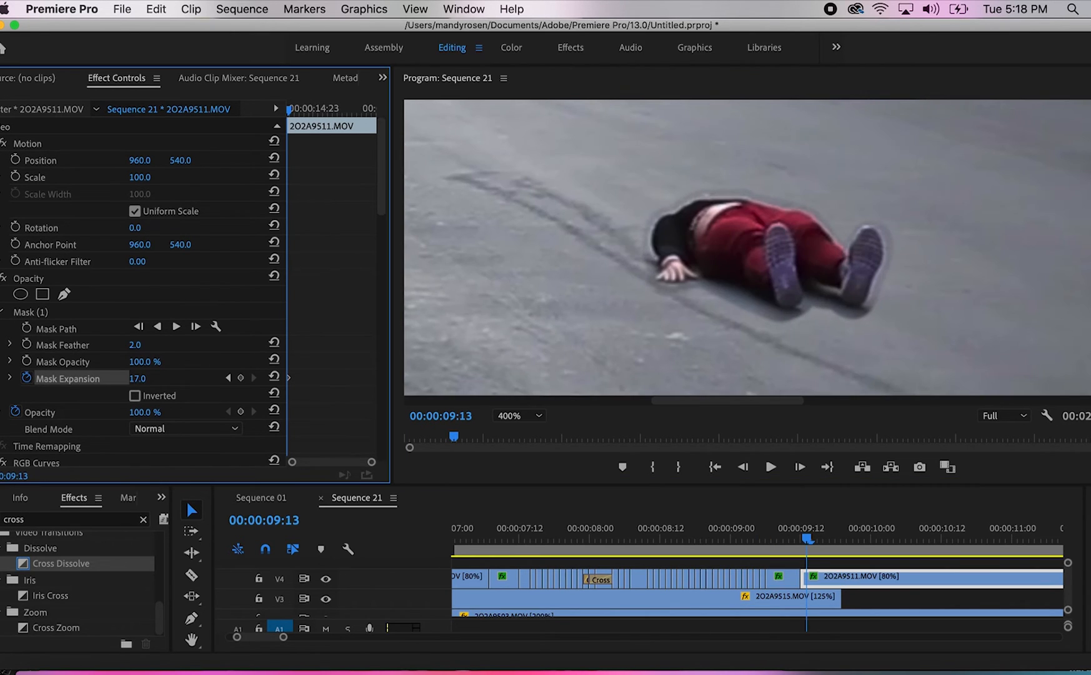
Keyframe the mask's expansion to 107 at 00:00:09:13, and animate Mask Feather from 00:00:09:12 with a changed value on the following frame
{"action": "mouse_move", "coordinate": [138, 379]}
{"action": "left_mouse_down"}
{"action": "mouse_move", "coordinate": [188, 379]}
{"action": "mouse_move", "coordinate": [152, 379]}
{"action": "left_mouse_up"}
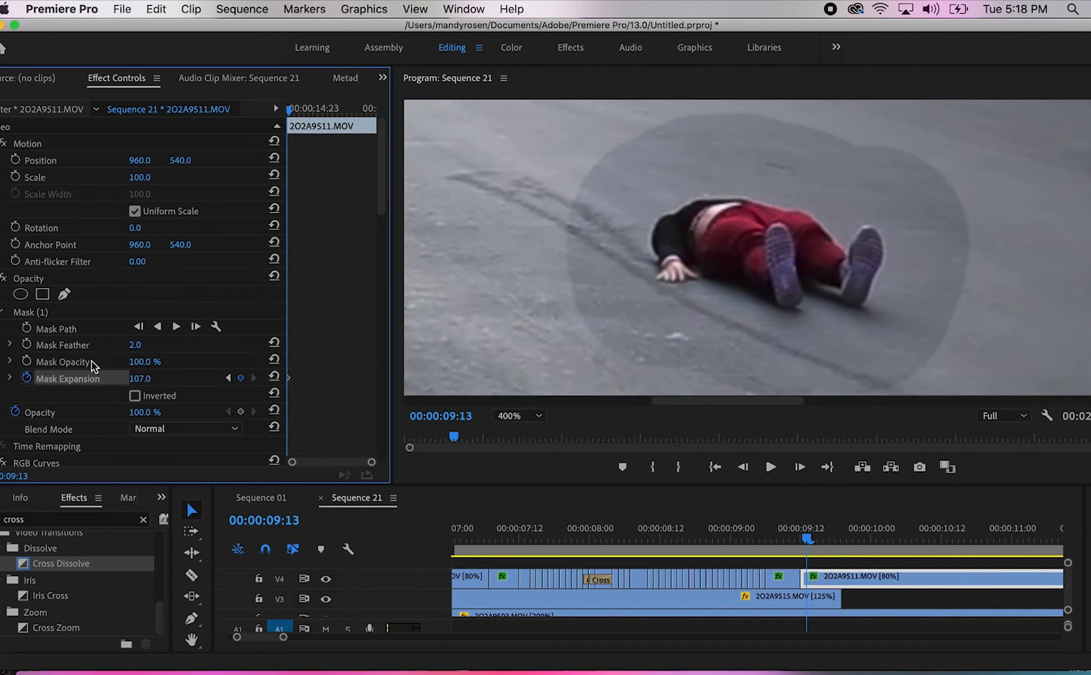
{"action": "key", "text": "Left"}
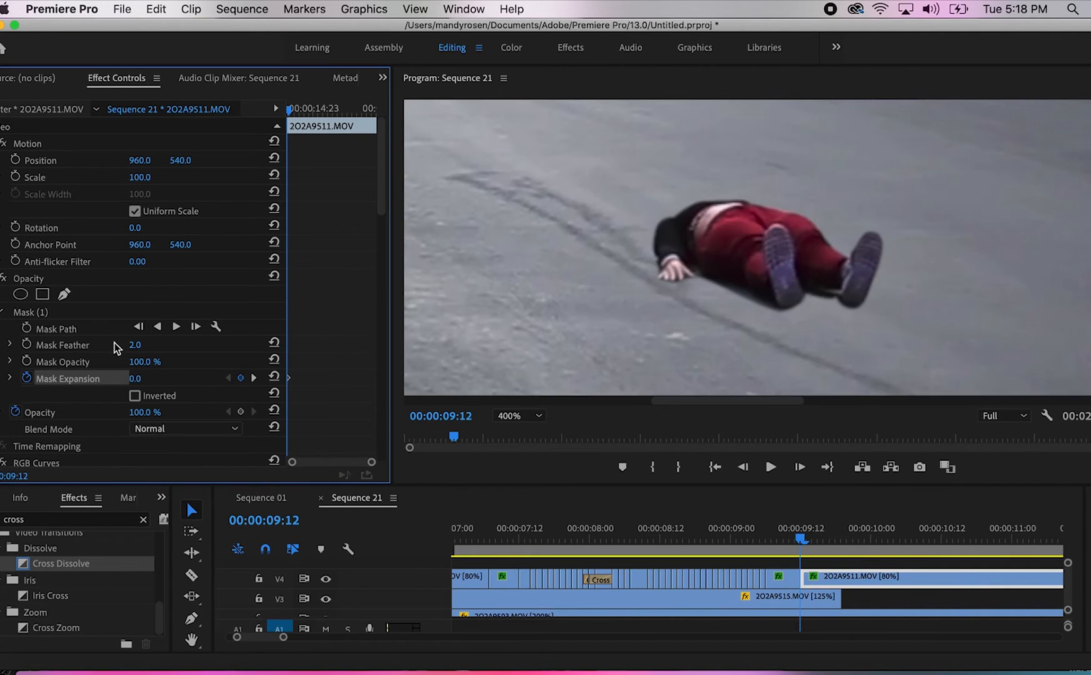
{"action": "left_click", "coordinate": [26, 345]}
{"action": "left_click", "coordinate": [897, 584]}
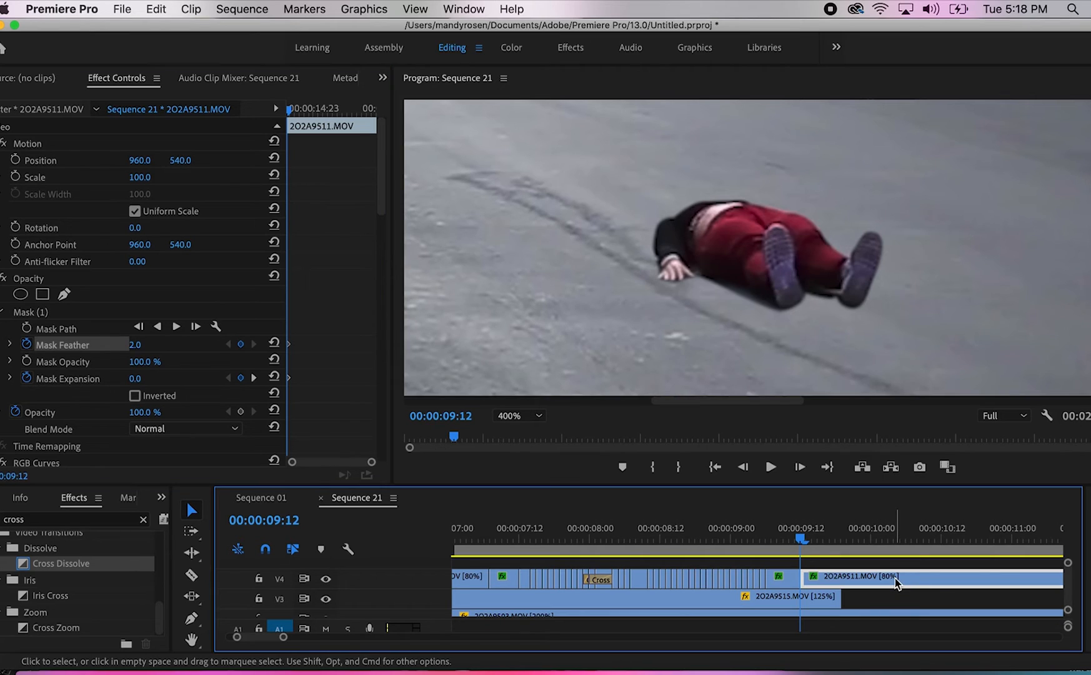
{"action": "key", "text": "Right"}
{"action": "mouse_move", "coordinate": [138, 348]}
{"action": "left_mouse_down"}
{"action": "mouse_move", "coordinate": [150, 348]}
{"action": "mouse_move", "coordinate": [145, 338]}
{"action": "left_mouse_up"}
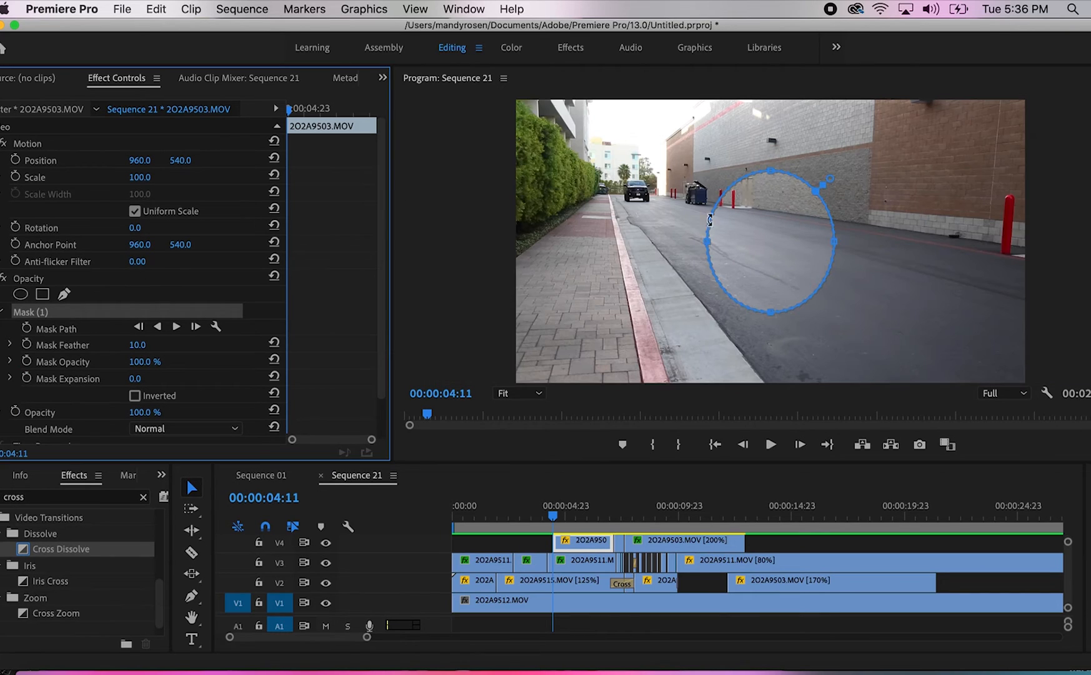
Reshape the elliptical opacity mask on the upper 2O2A9503.MOV clip at 00:00:04:11, stretching it toward the distant vehicle and the sidewalk
{"action": "left_click_drag", "start_coordinate": [709, 219], "coordinate": [593, 171]}
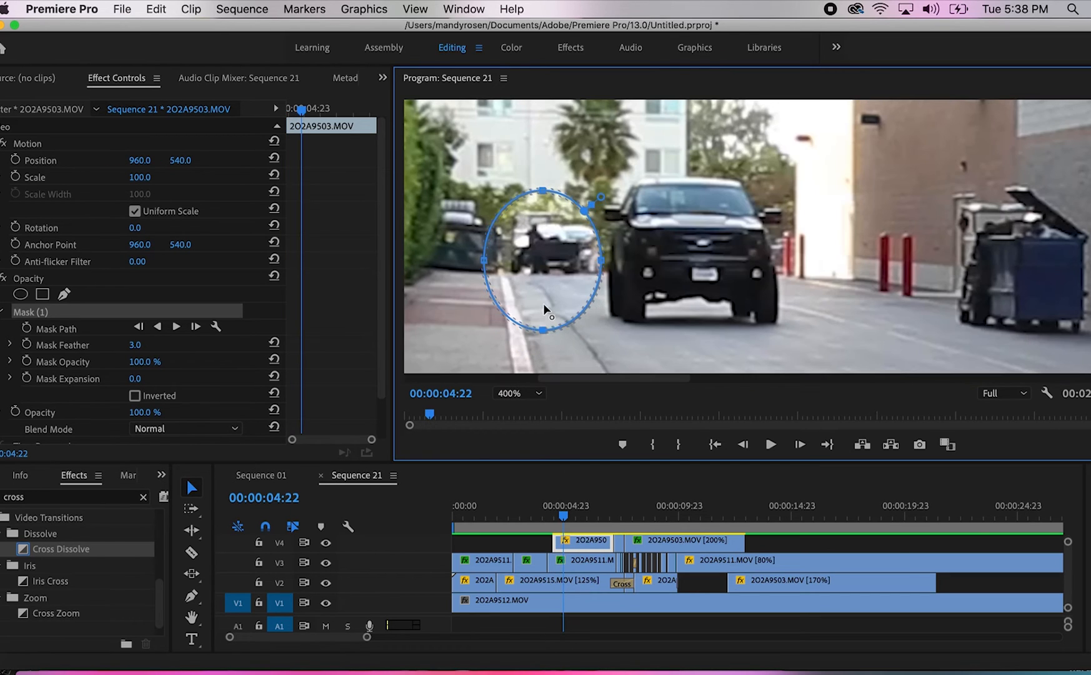
{"action": "left_click_drag", "start_coordinate": [544, 309], "coordinate": [551, 266]}
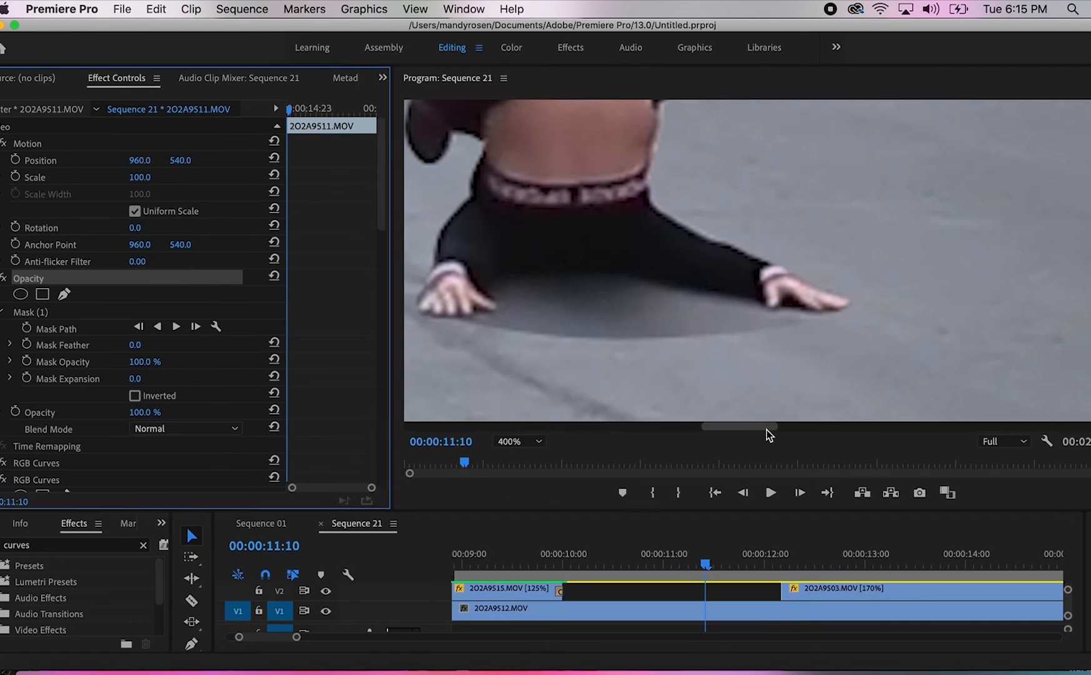
Add a mask point beside the planted hand at 00:00:11:10 and pull the edge up to the underside of the black top
{"action": "left_click_drag", "start_coordinate": [770, 433], "coordinate": [740, 436]}
{"action": "left_click", "coordinate": [804, 317]}
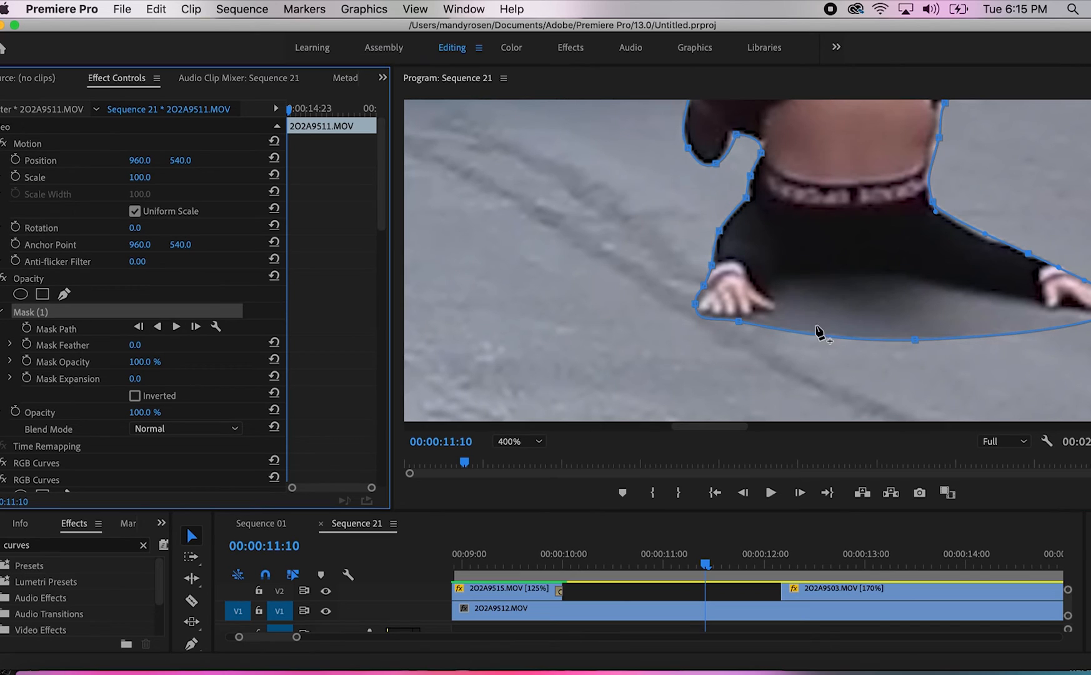
{"action": "left_click", "coordinate": [797, 319]}
{"action": "left_click_drag", "start_coordinate": [794, 291], "coordinate": [795, 279]}
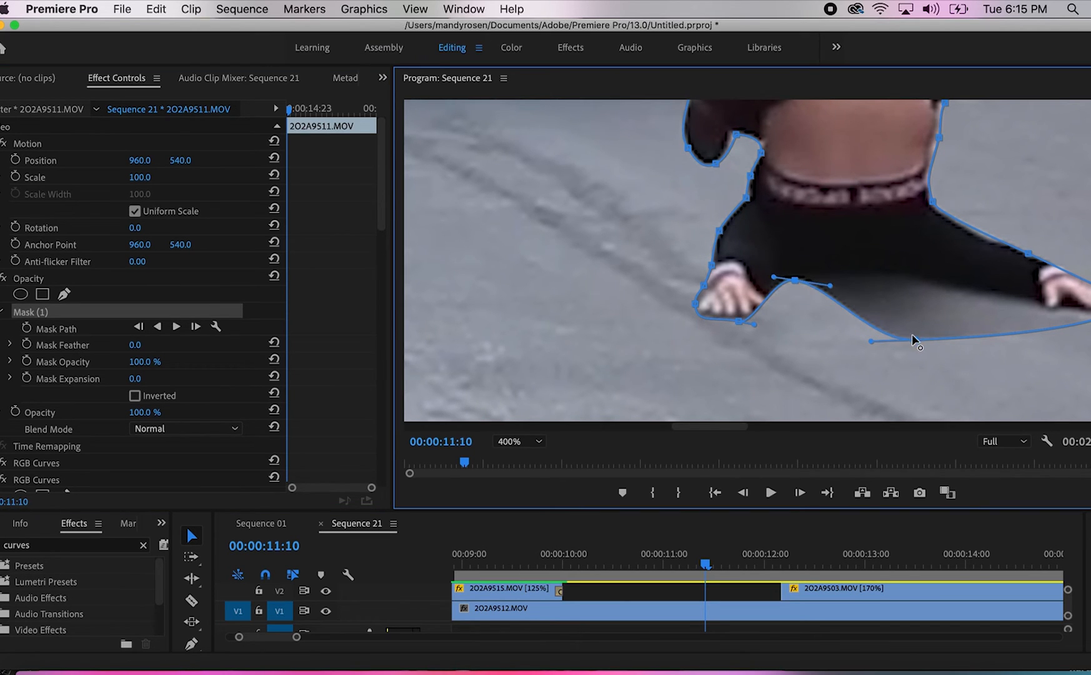
Pull the mask's lower edge up beneath the torso and along the outstretched arm to cut away the shadowed ground
{"action": "left_click_drag", "start_coordinate": [931, 320], "coordinate": [934, 317]}
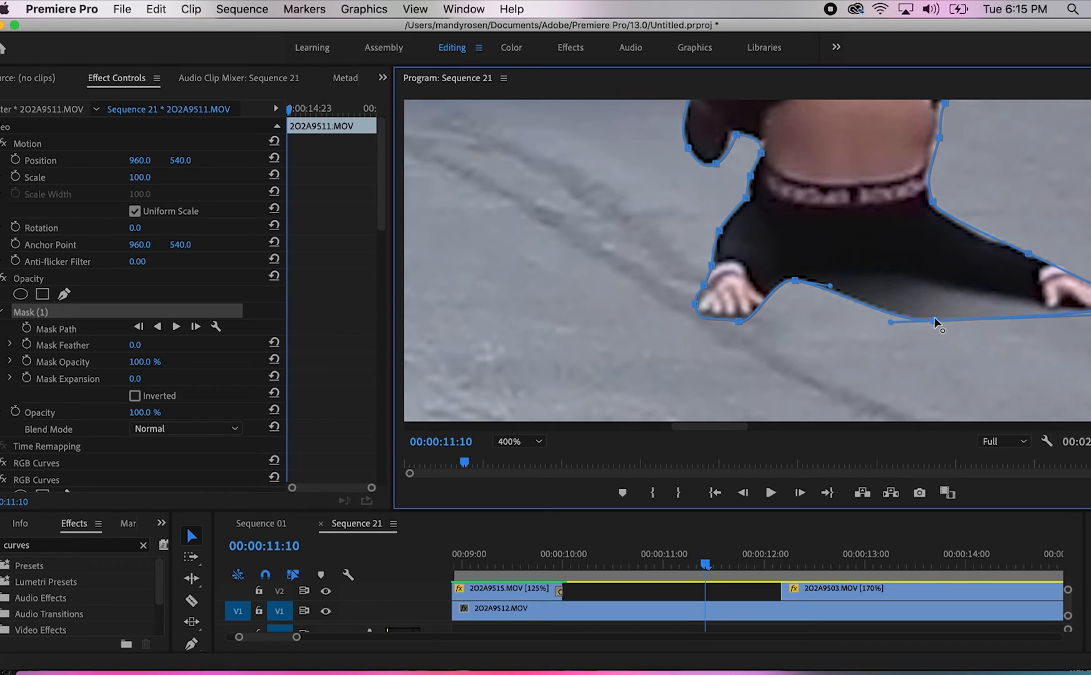
{"action": "key", "text": "super+z"}
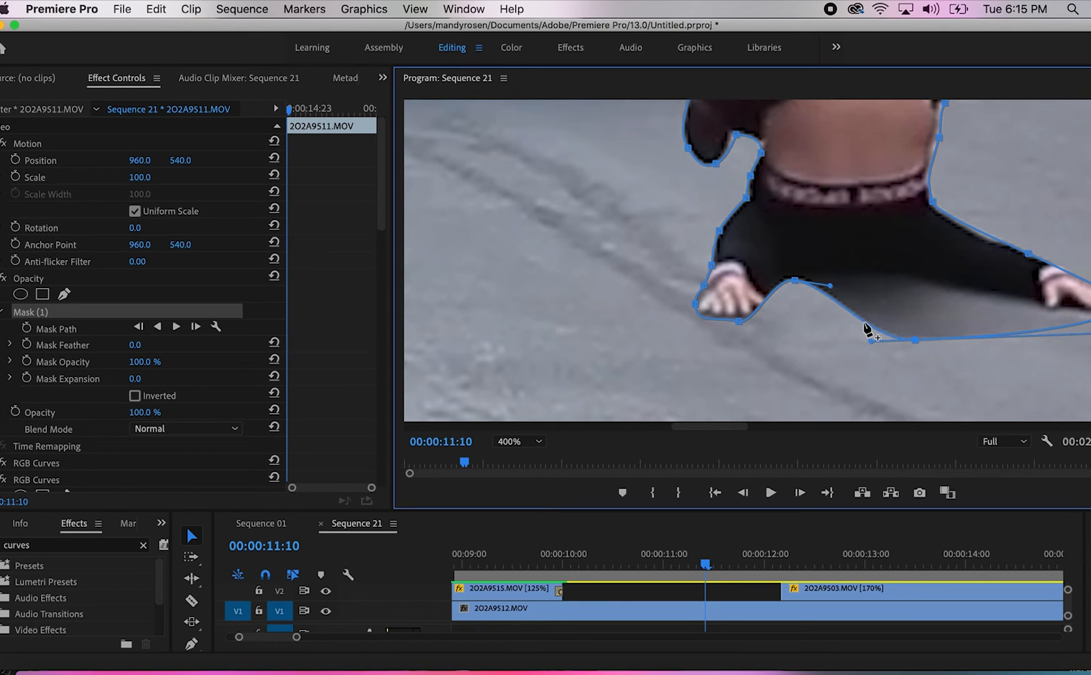
{"action": "left_click_drag", "start_coordinate": [880, 292], "coordinate": [901, 286]}
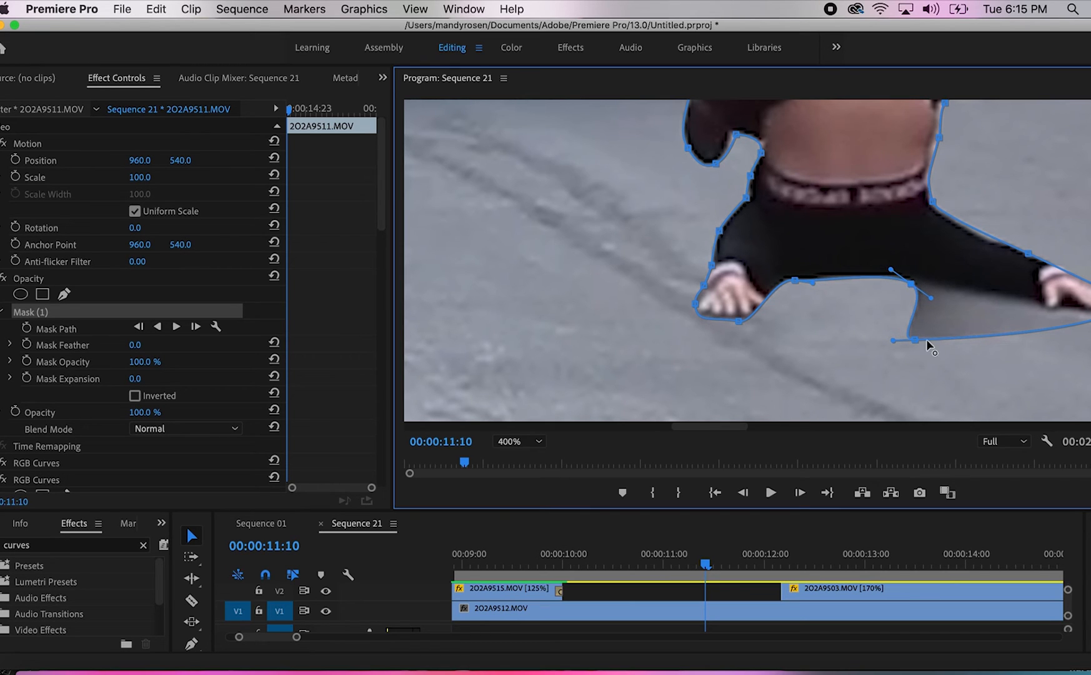
{"action": "left_click_drag", "start_coordinate": [969, 339], "coordinate": [1009, 317]}
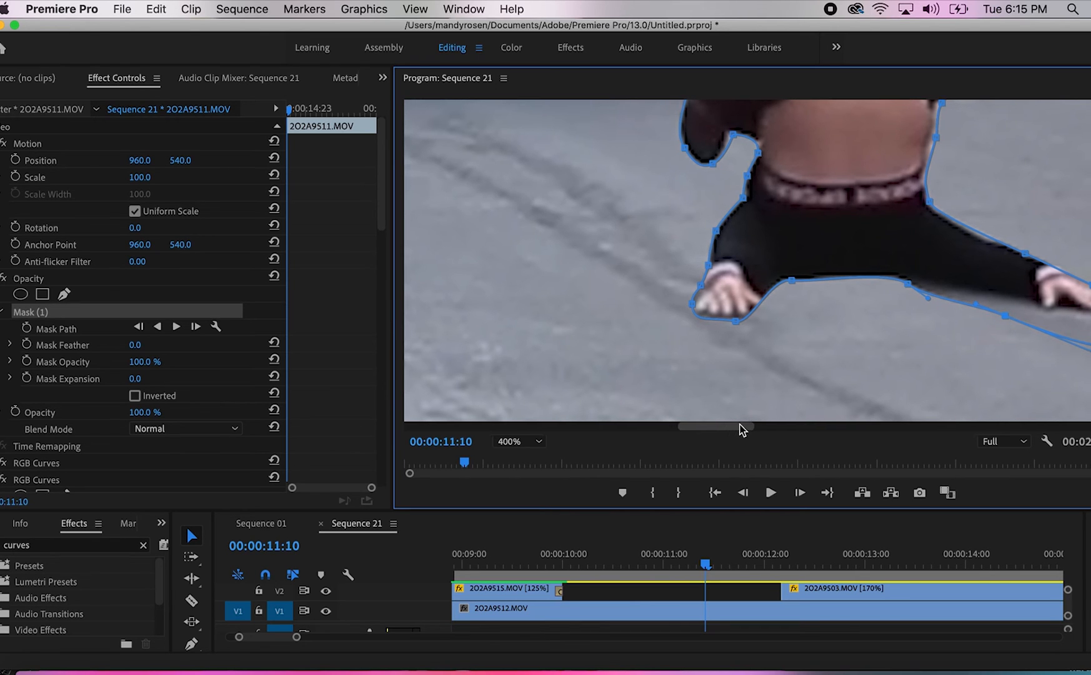
{"action": "left_click_drag", "start_coordinate": [732, 428], "coordinate": [742, 429]}
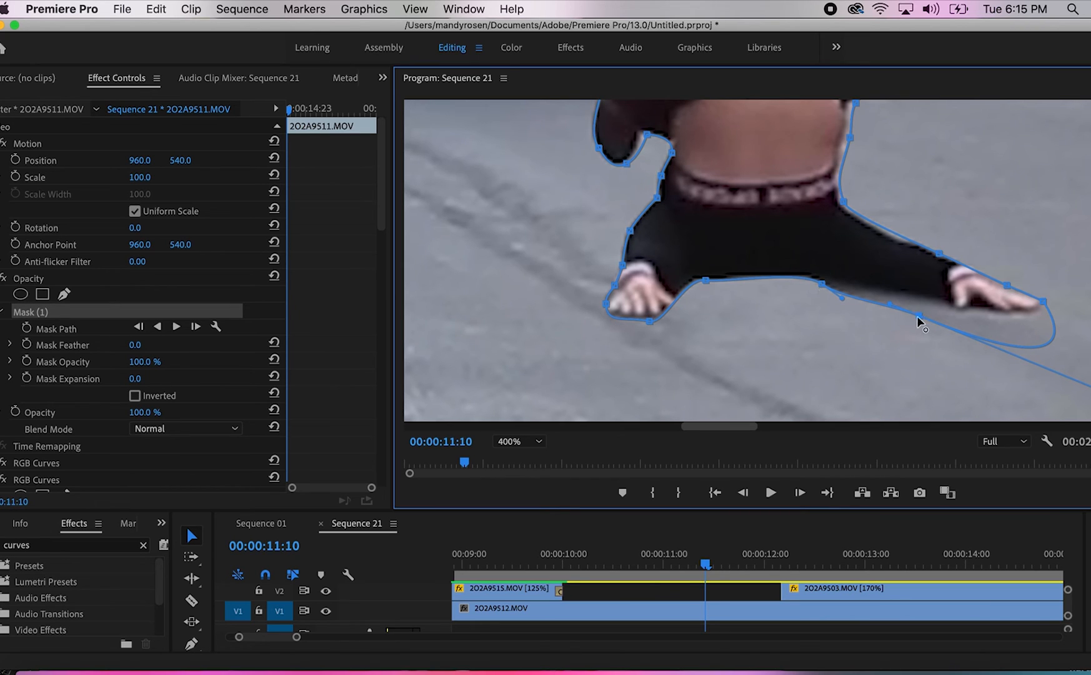
{"action": "left_click_drag", "start_coordinate": [924, 311], "coordinate": [931, 304]}
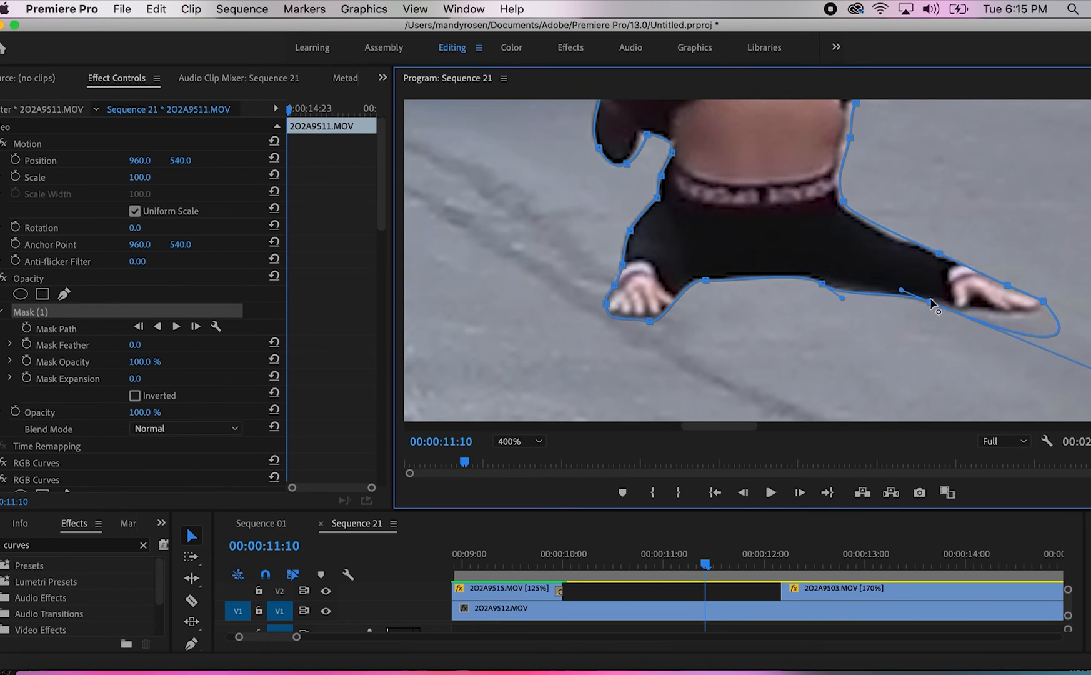